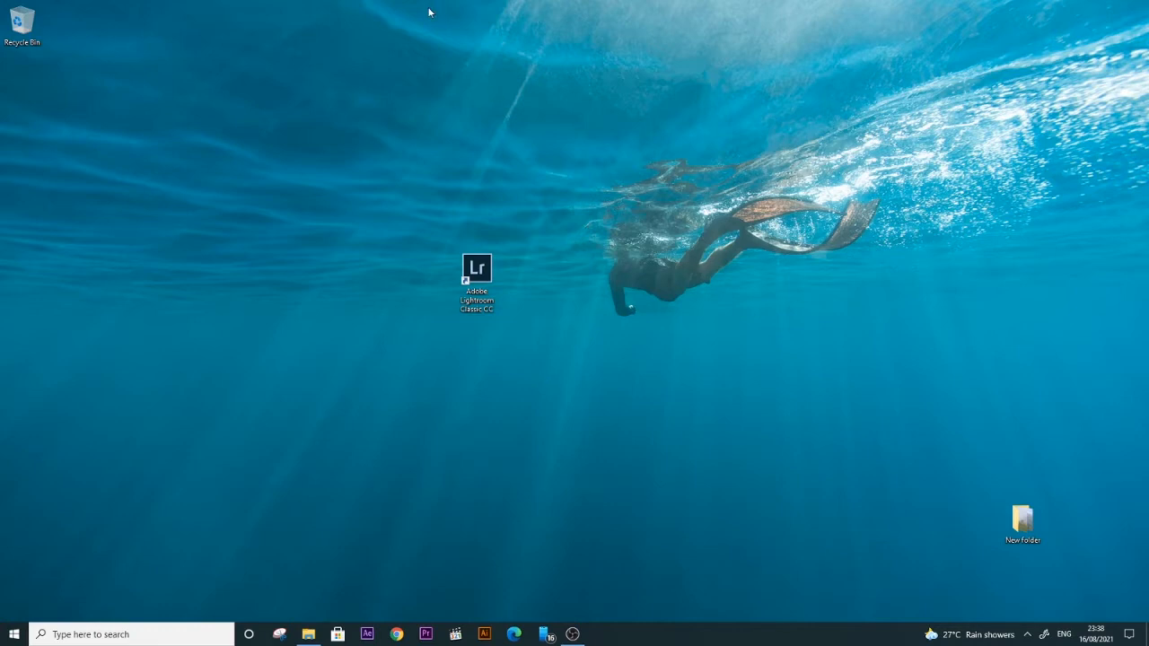
Step: Launch Adobe Lightroom Classic from the desktop
click(477, 274)
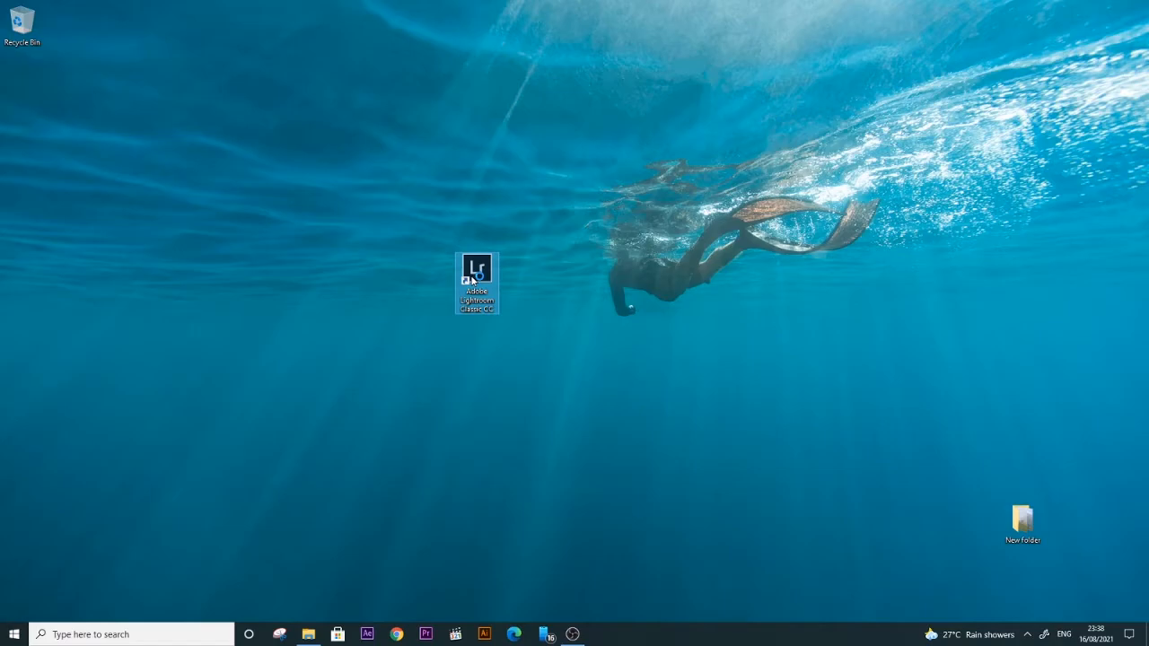
double_click(471, 278)
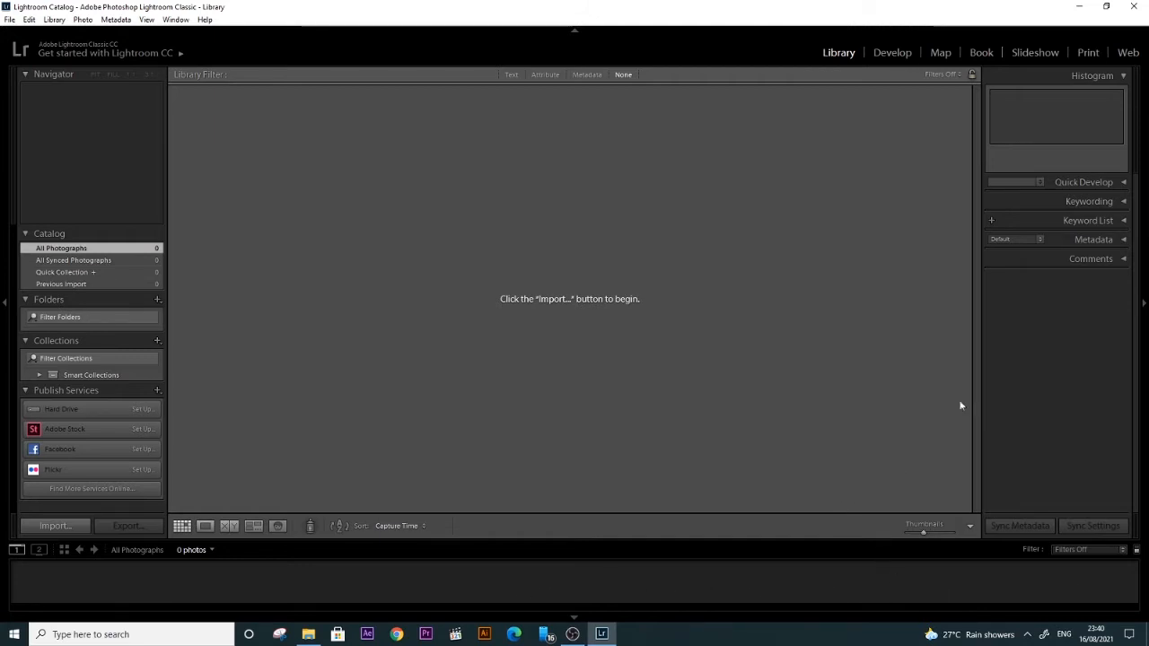
Step: Try to bring photos from File Explorer into the empty Develop module
click(910, 60)
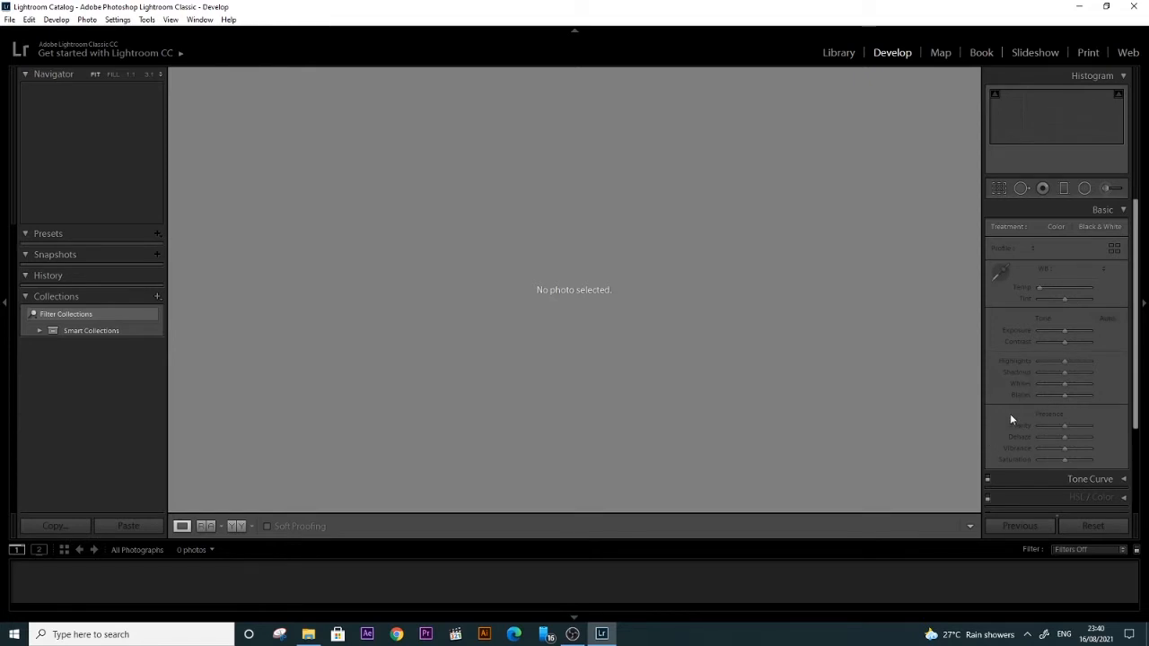
click(310, 636)
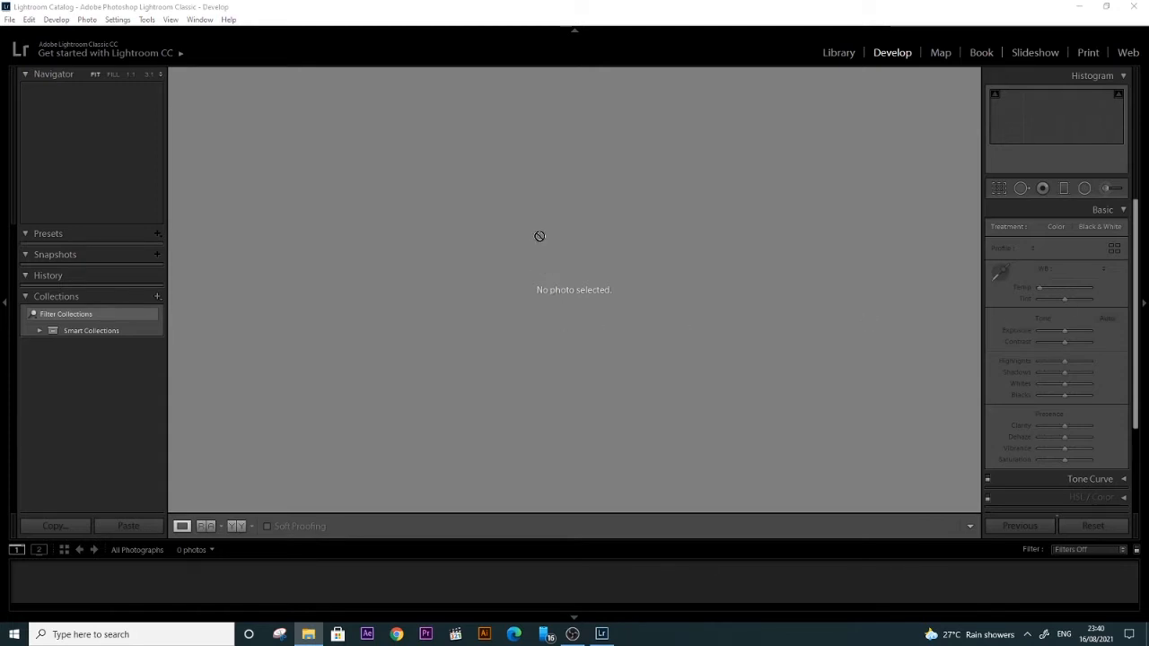
Step: Import all three CR2 photos from the desktop's New folder into the catalog through the Library module
click(833, 54)
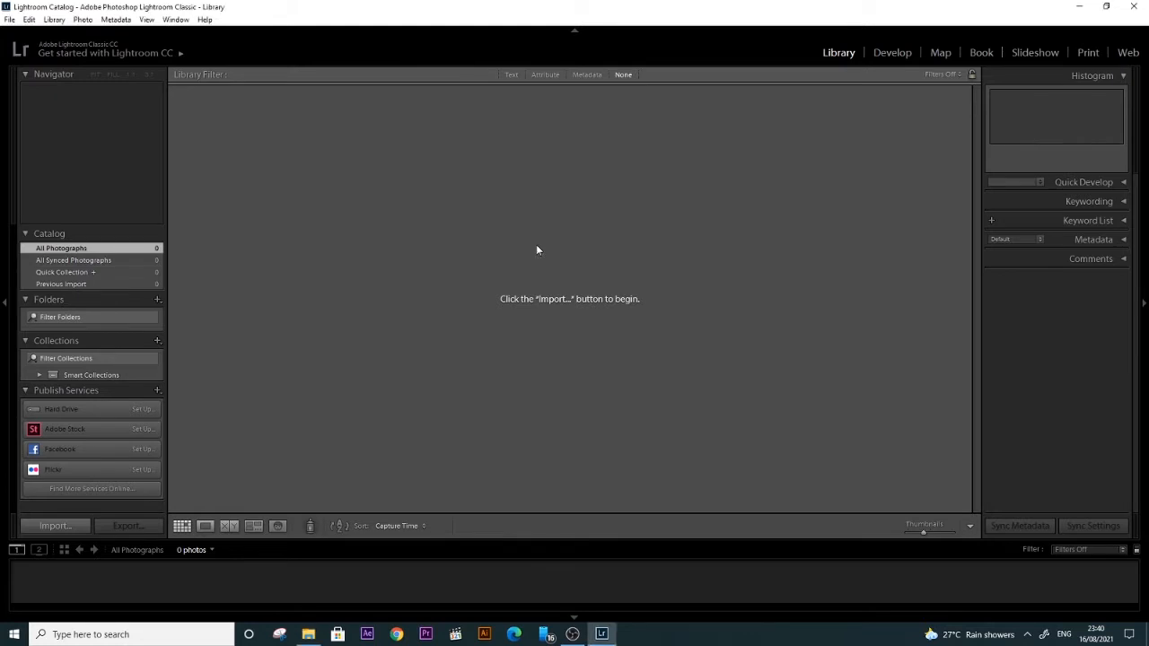
key(ctrl+shift+i)
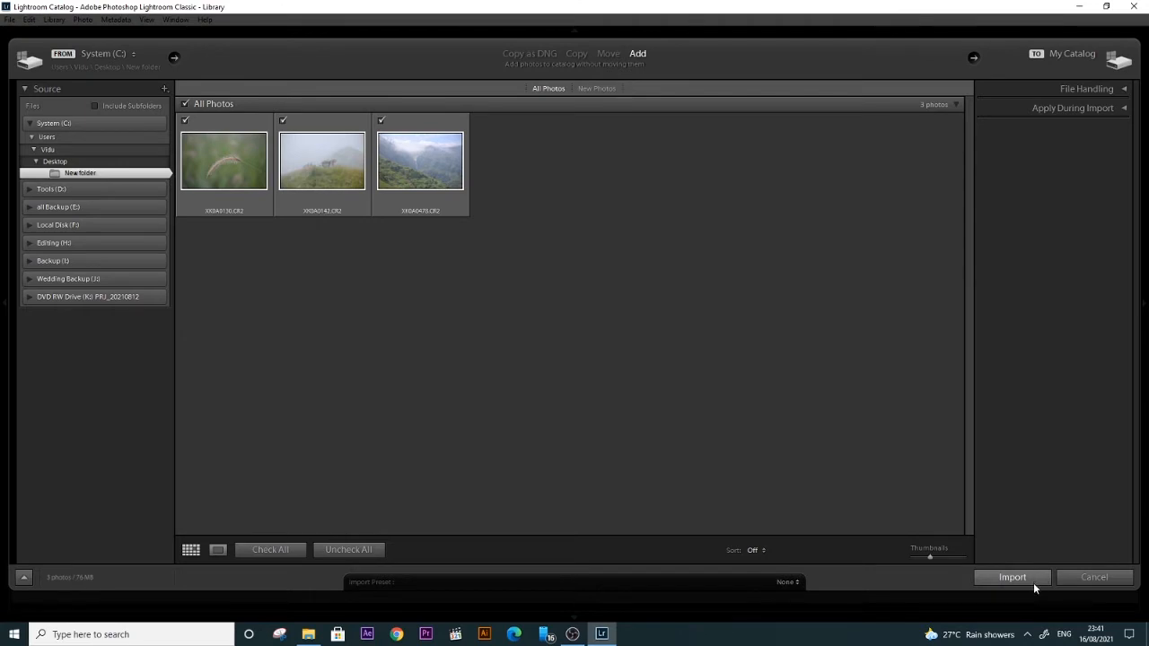
click(1012, 577)
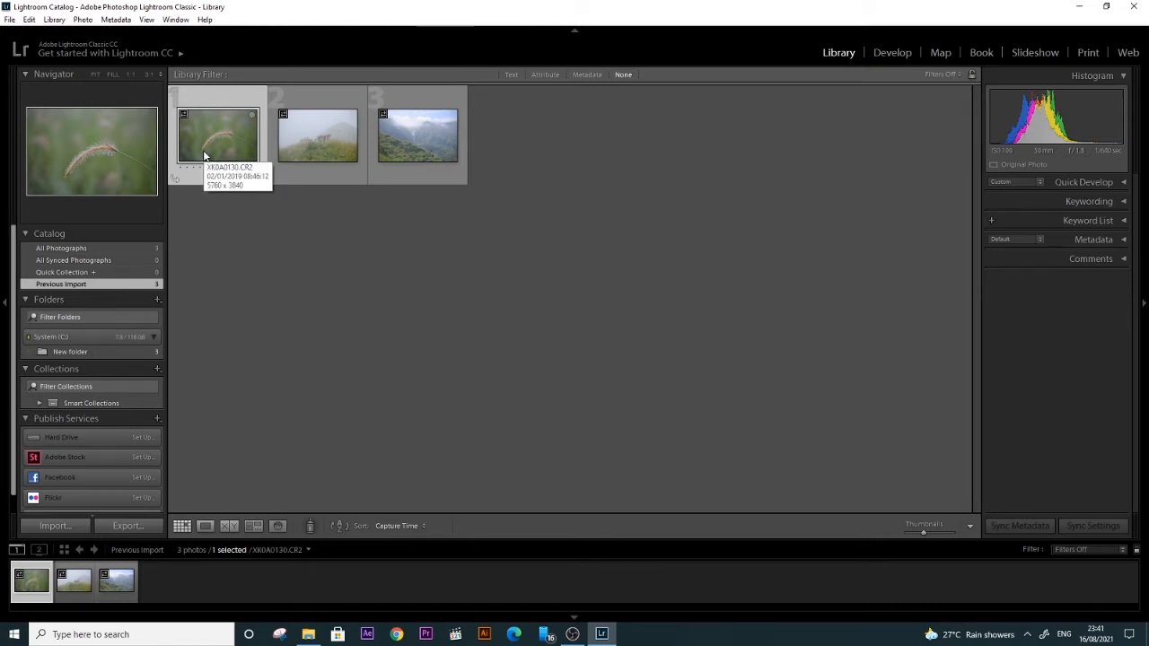
Step: Open the dewy grass photo XK0A0130.CR2 in the Develop module
click(528, 275)
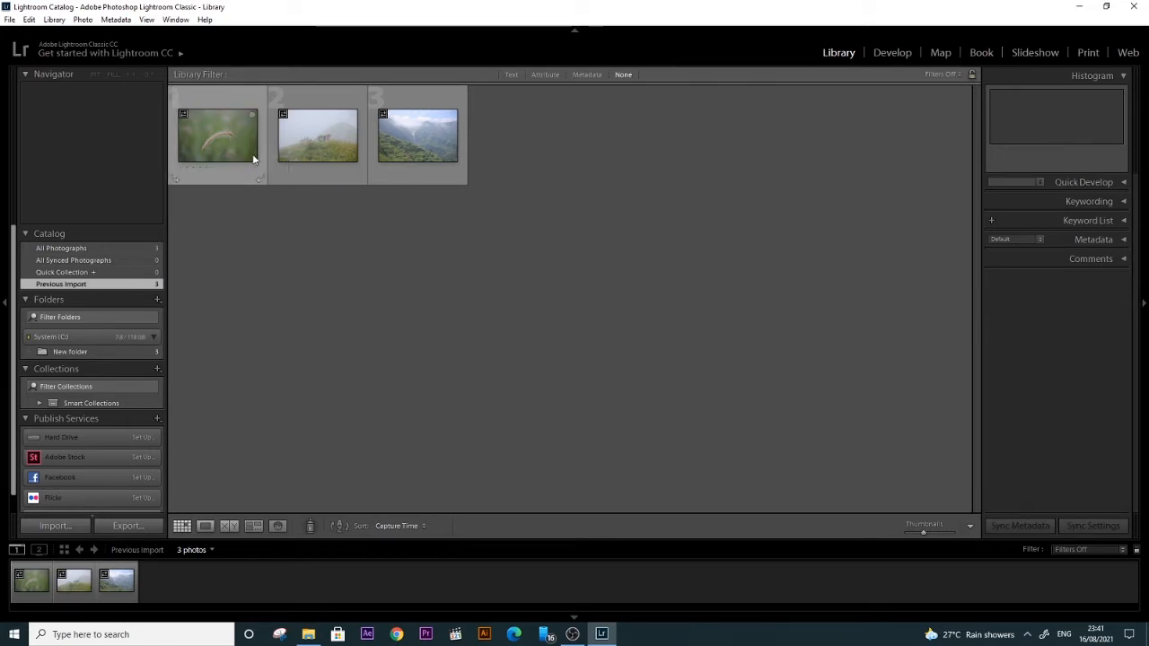
double_click(226, 147)
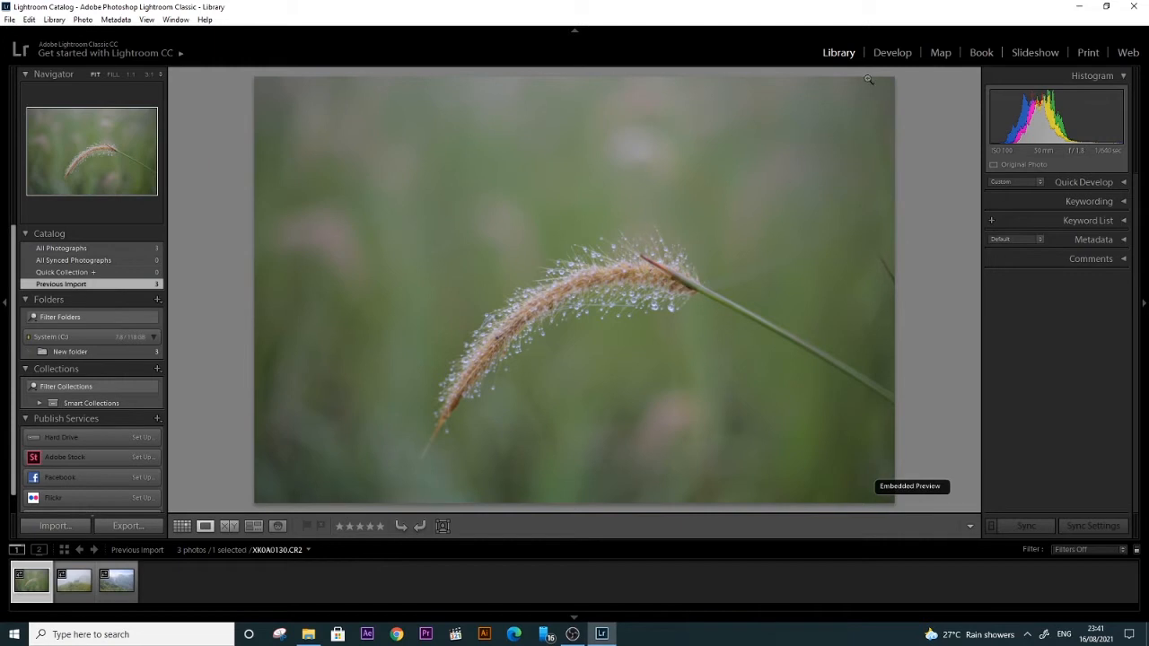
click(879, 53)
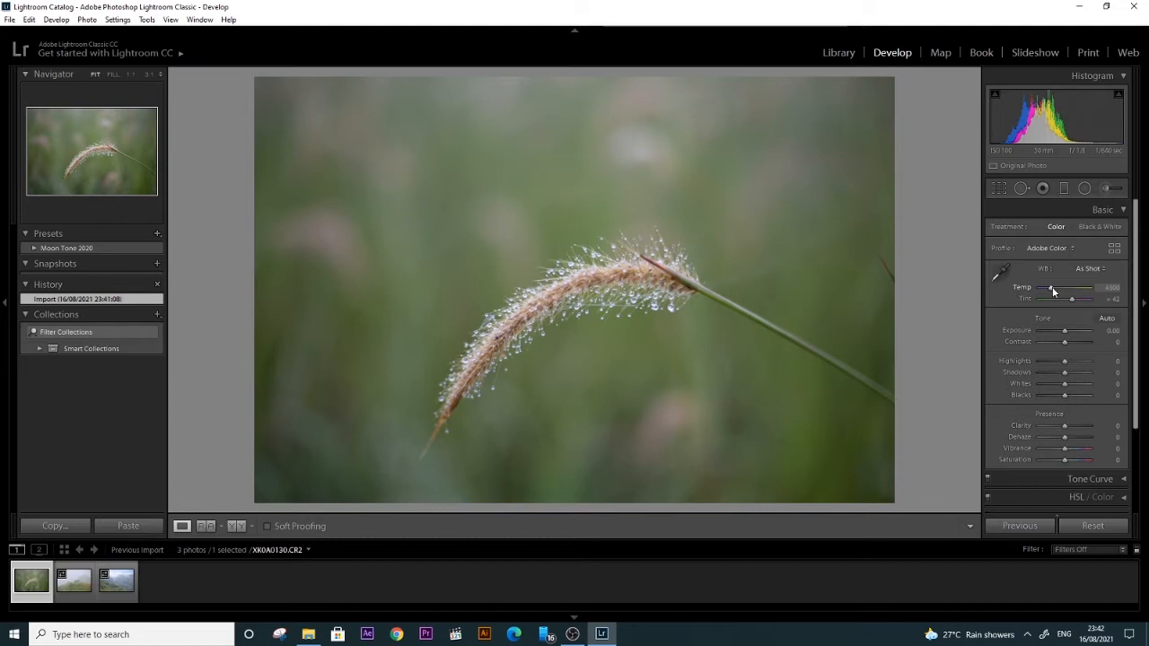
Step: Set the temperature to 4738 and try the Adobe Landscape and Adobe Portrait profiles before restoring Adobe Color
drag(1053, 291, 1057, 292)
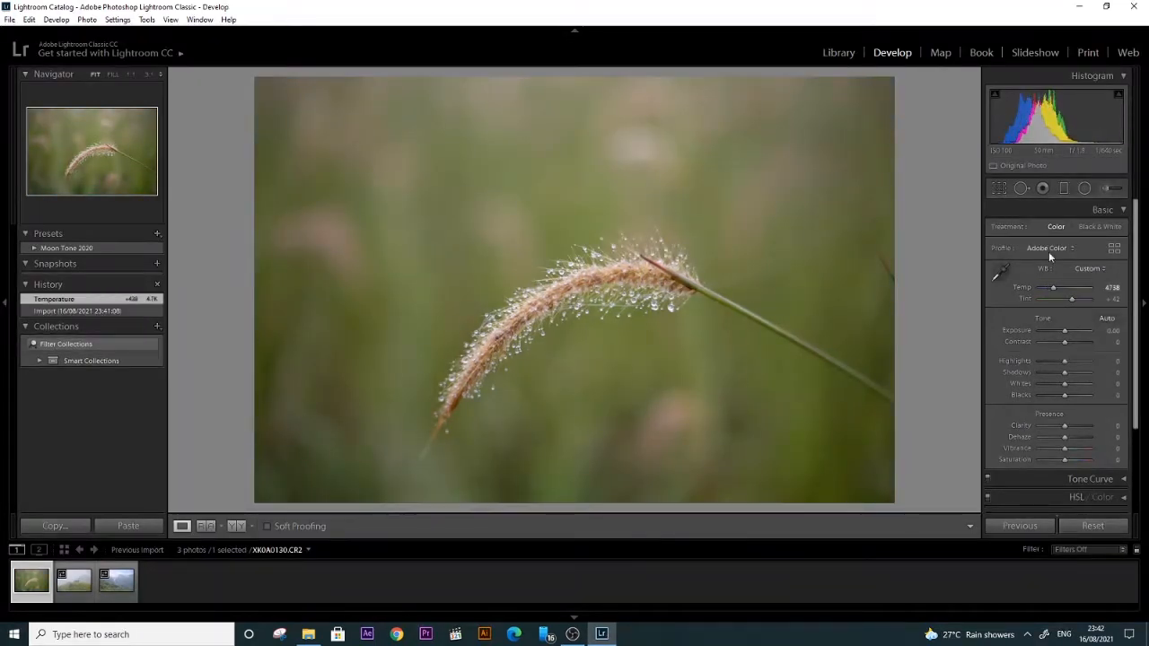
click(1049, 249)
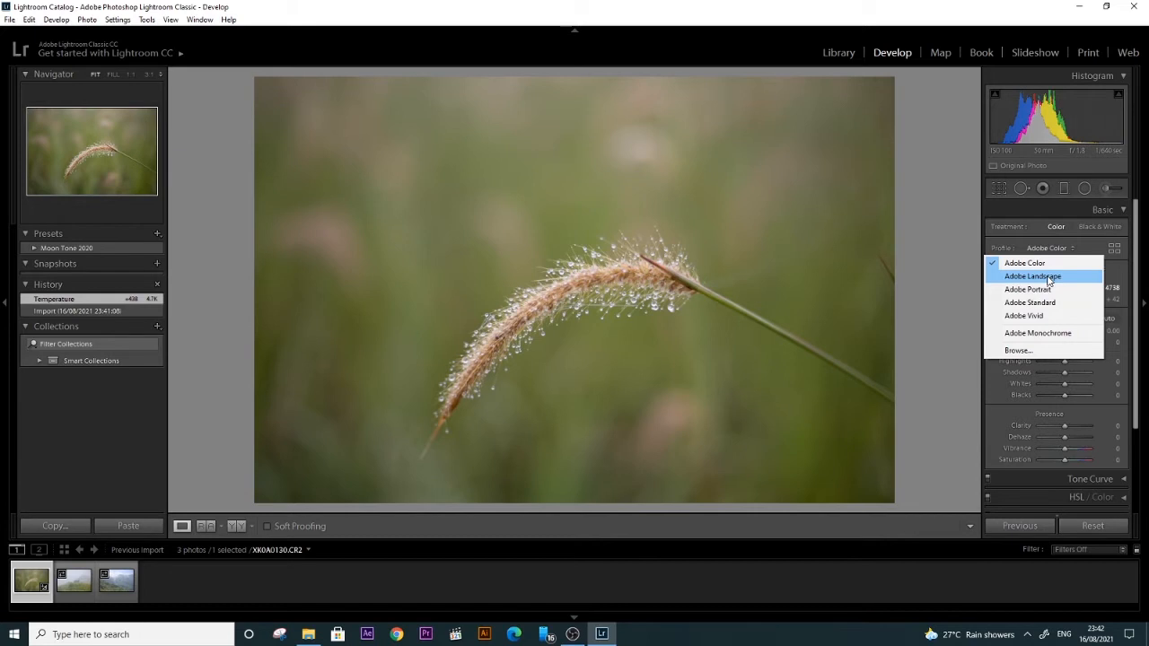
click(1048, 278)
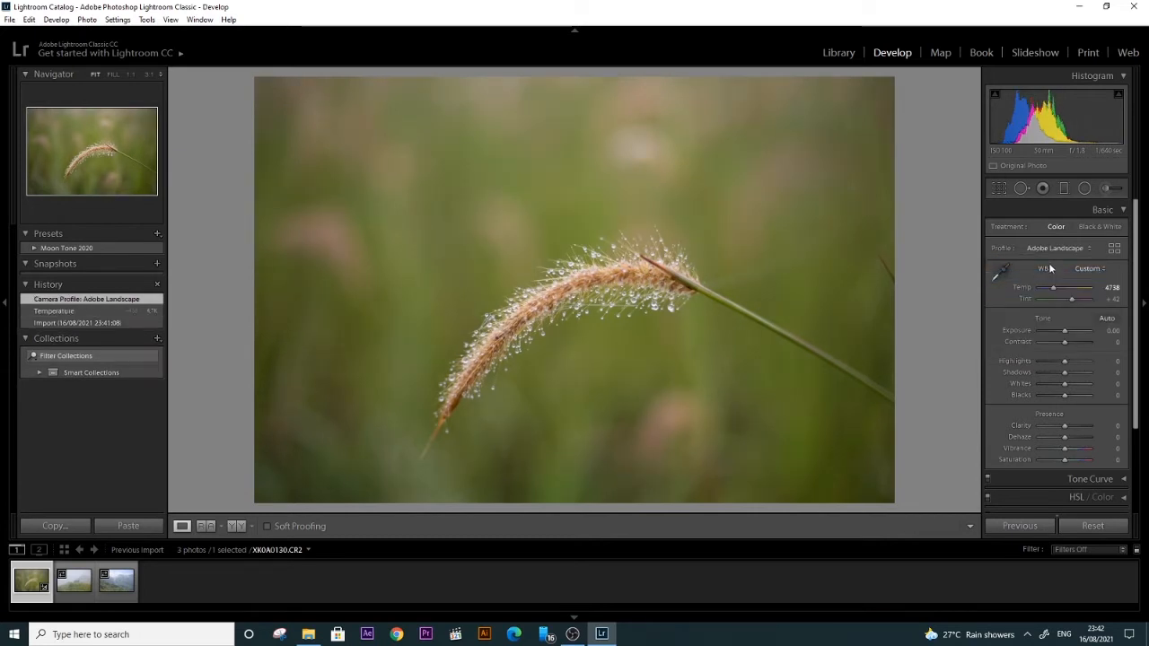
click(1052, 250)
click(1055, 264)
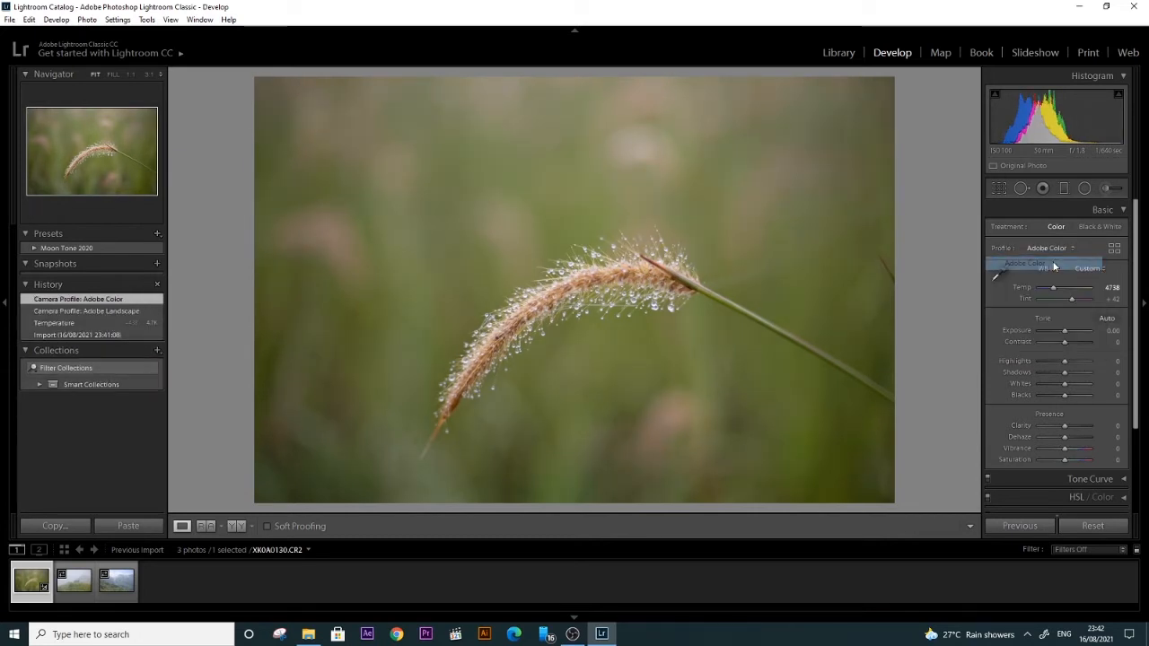
click(1054, 250)
click(1053, 279)
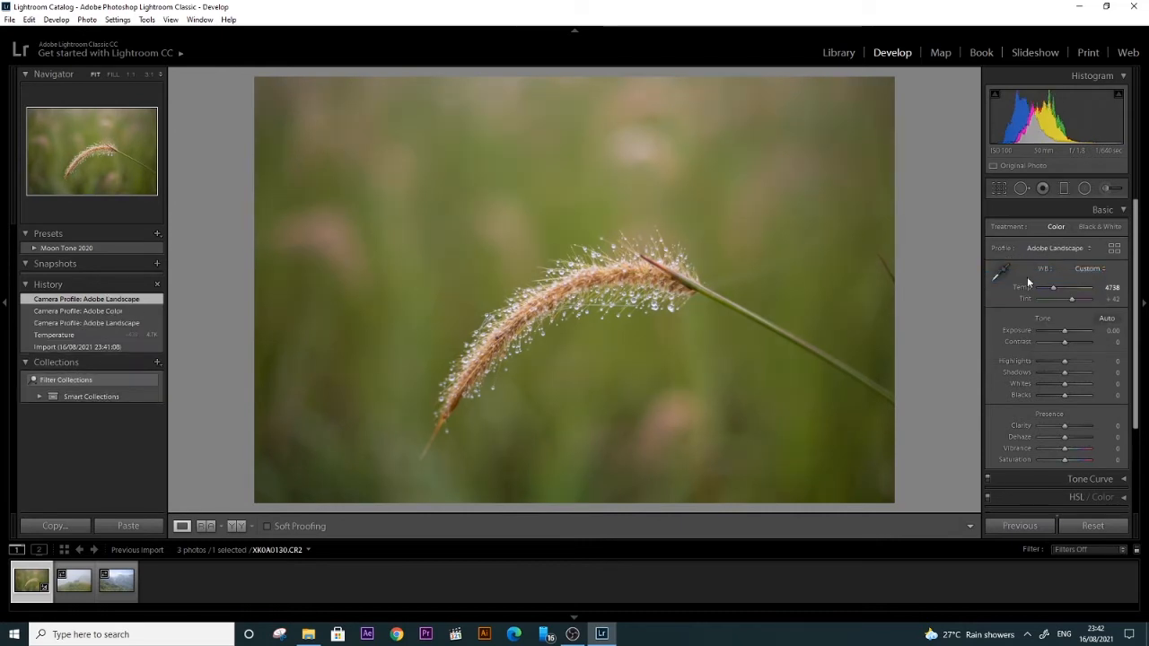
click(1053, 249)
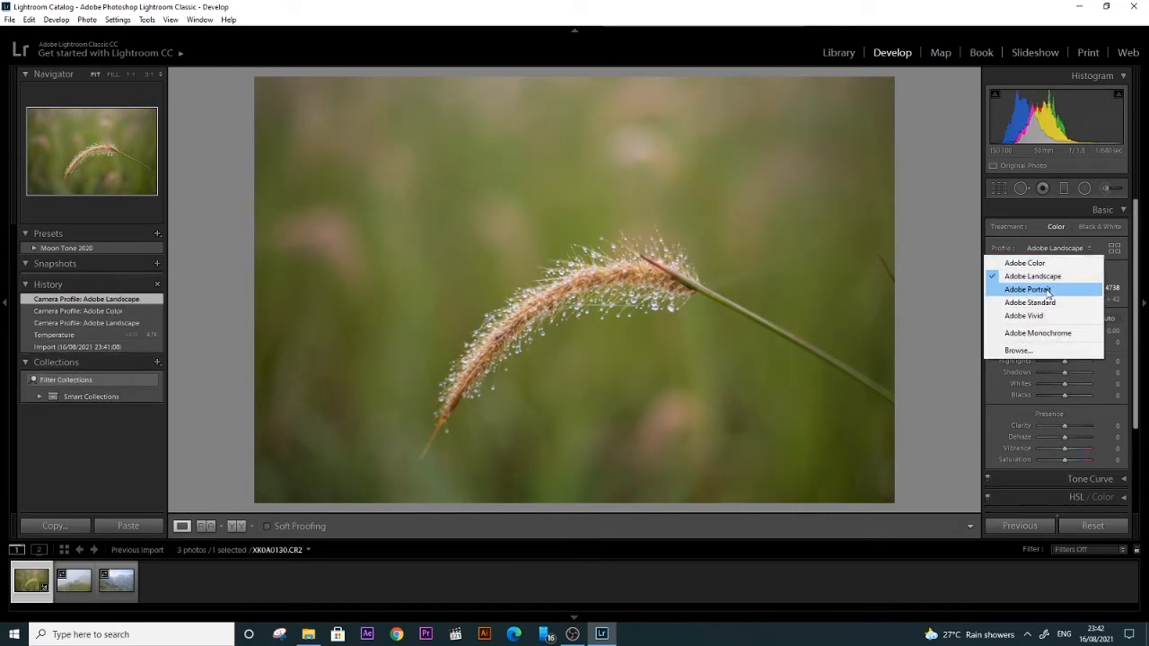
click(1032, 289)
click(1050, 248)
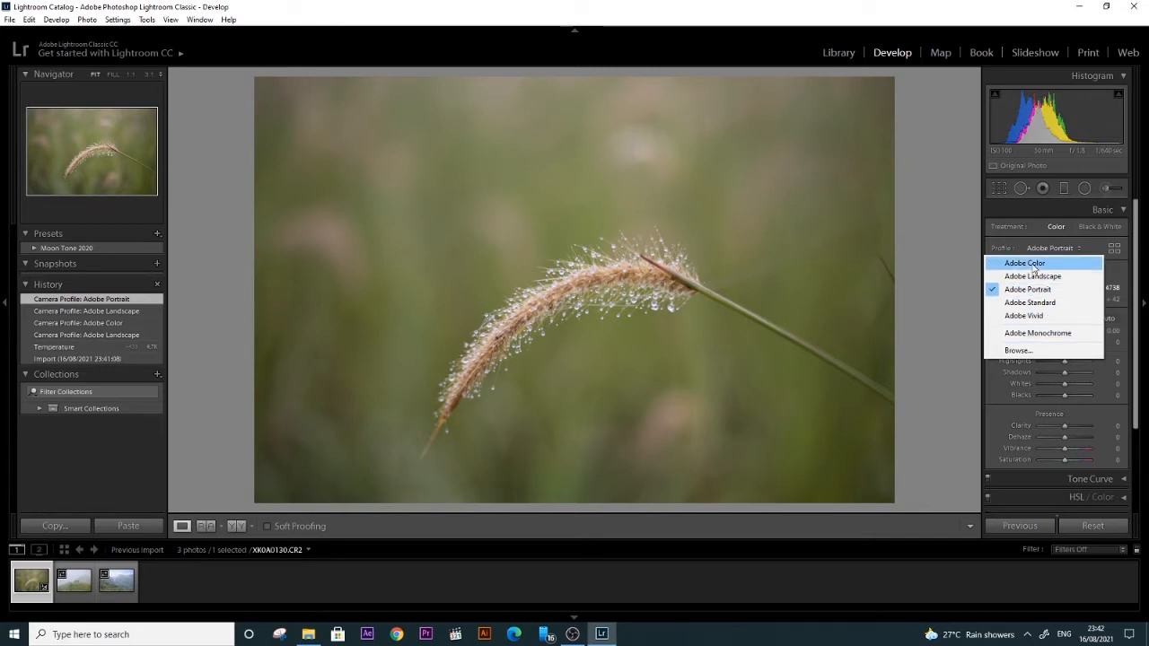
click(1028, 263)
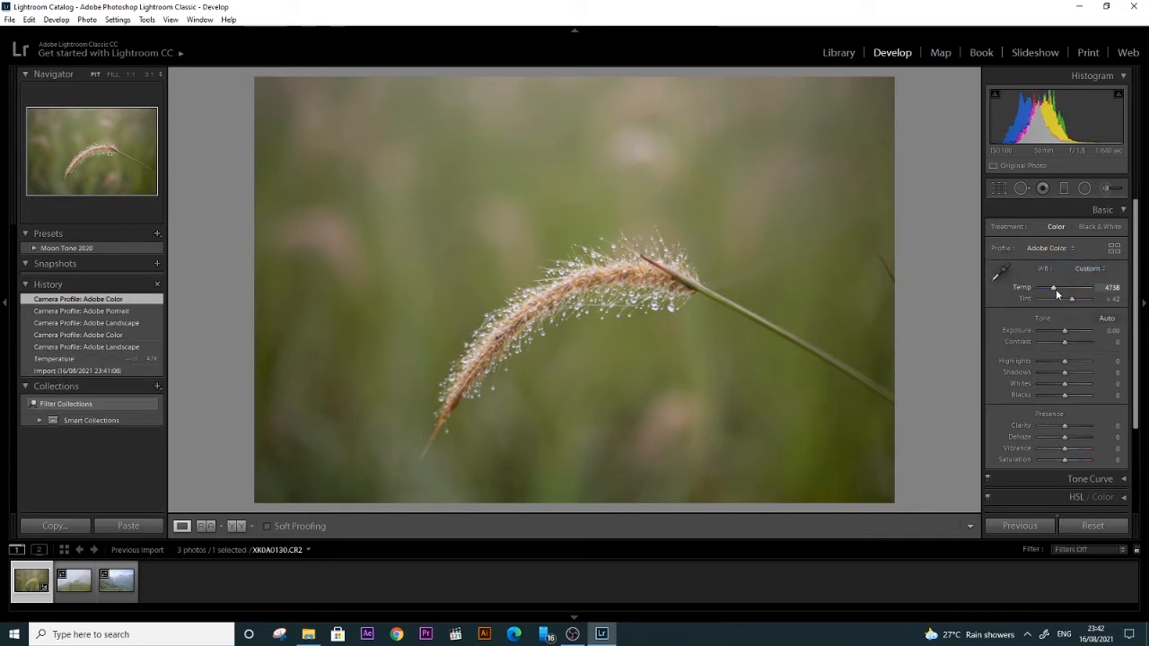
Step: Try temperatures of 4500 and 4300, and sample white balance from the green background and the grass stem, undoing each sample
drag(1055, 290, 1054, 292)
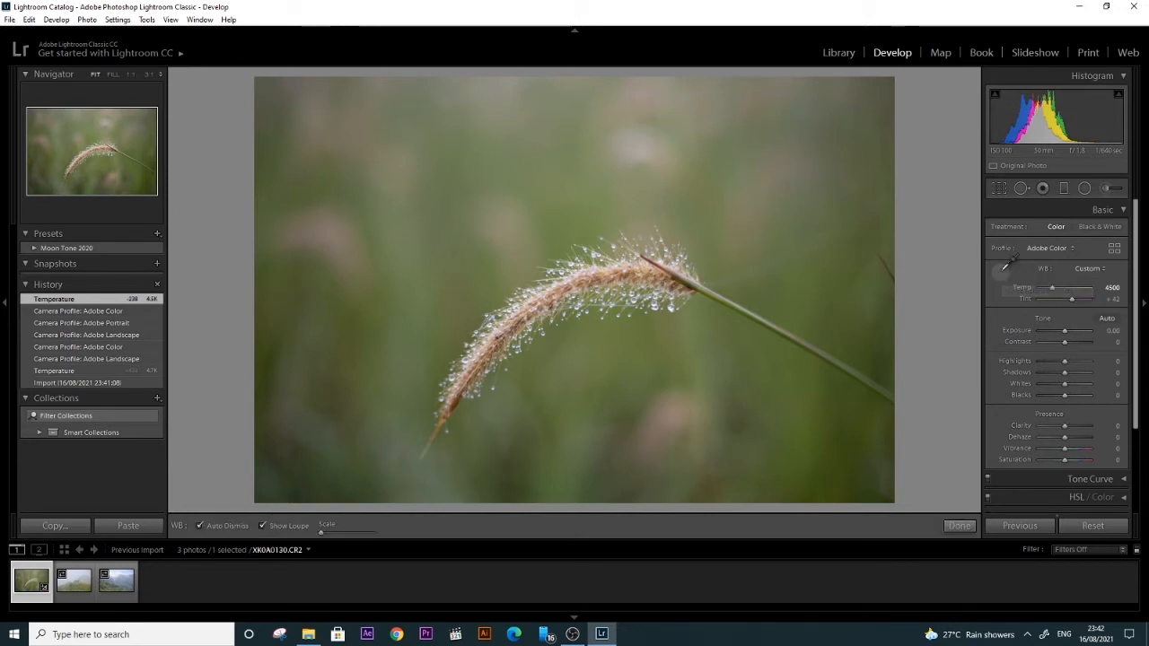
click(1003, 272)
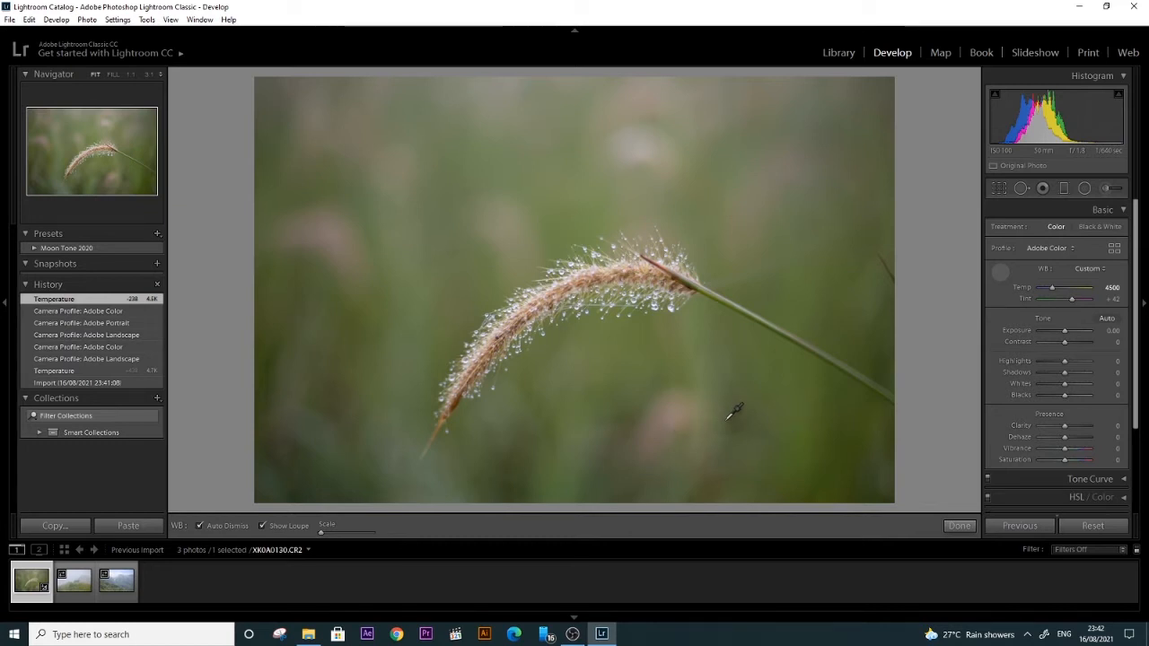
click(621, 435)
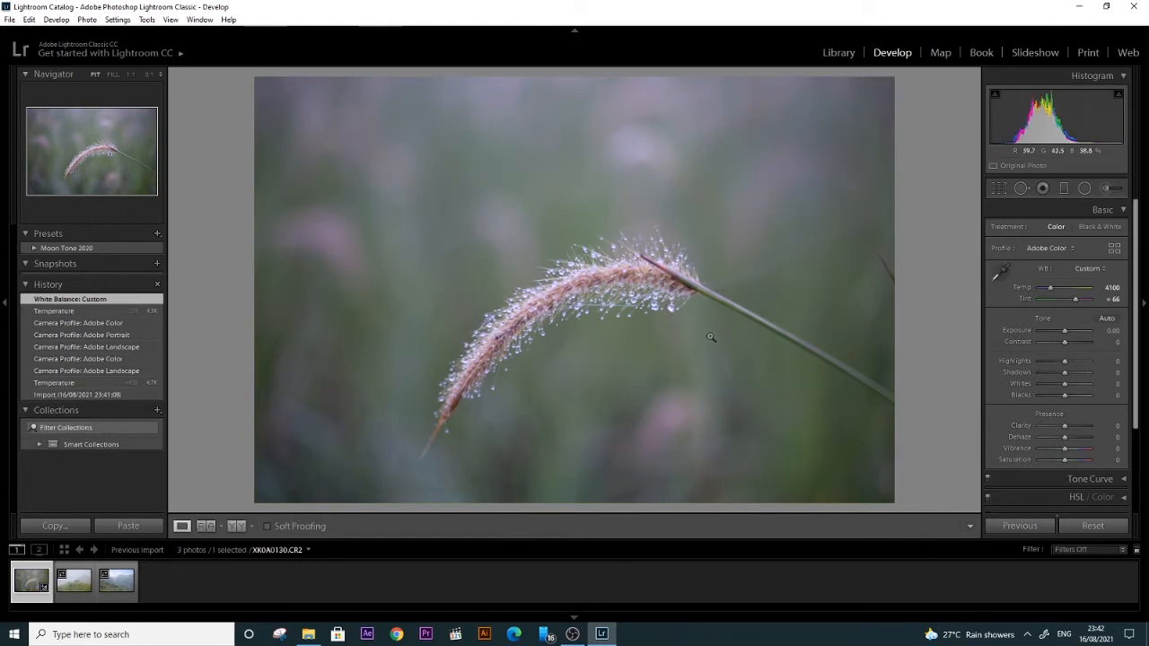
key(ctrl+z)
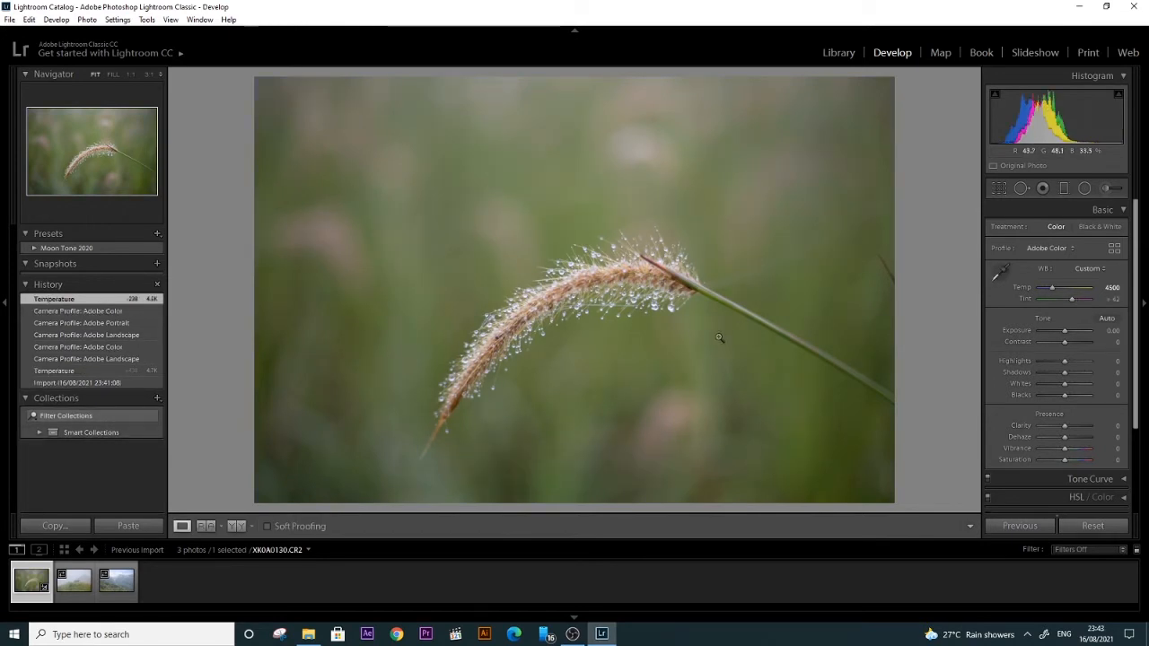
click(997, 273)
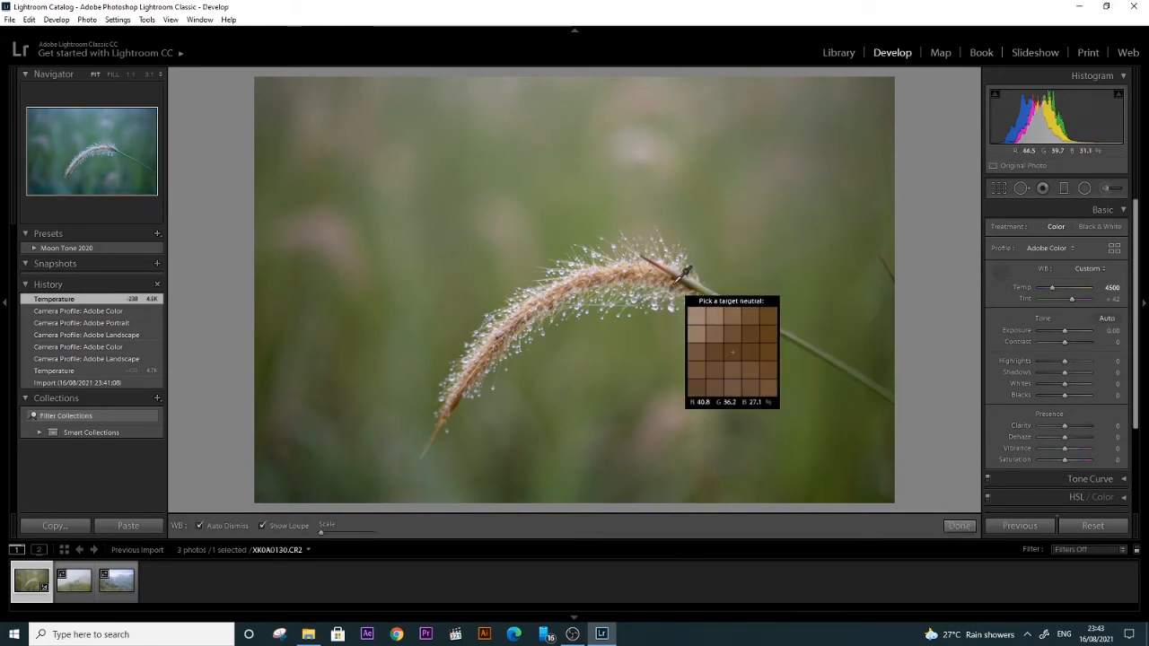
click(675, 284)
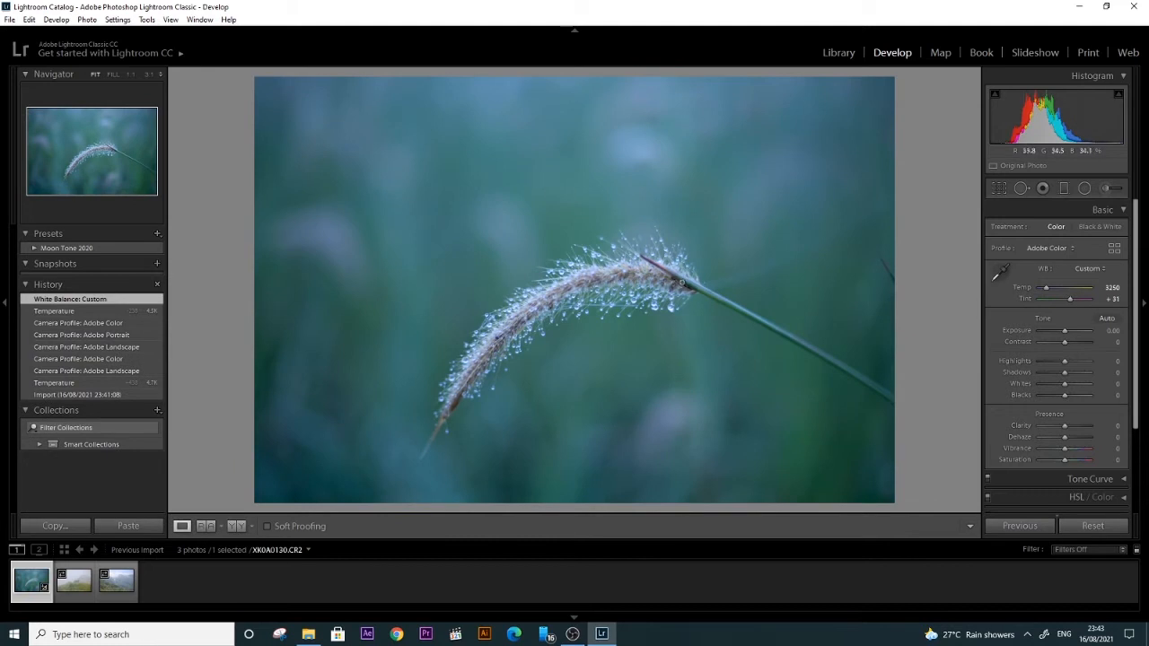
key(ctrl+z)
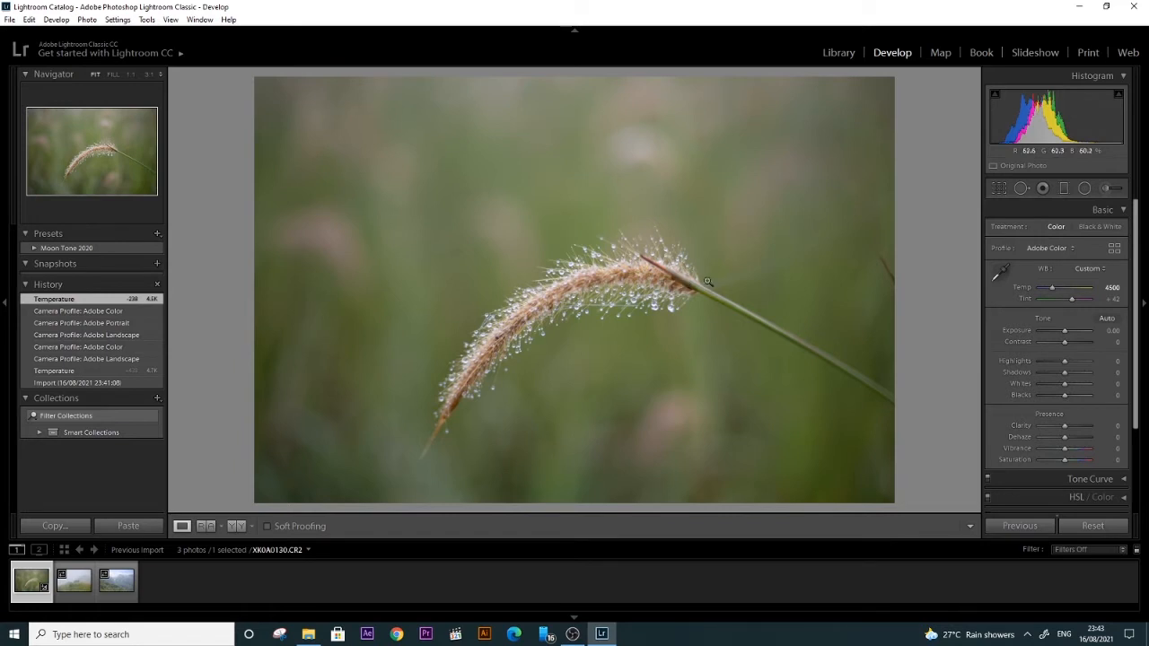
drag(1050, 293, 1052, 290)
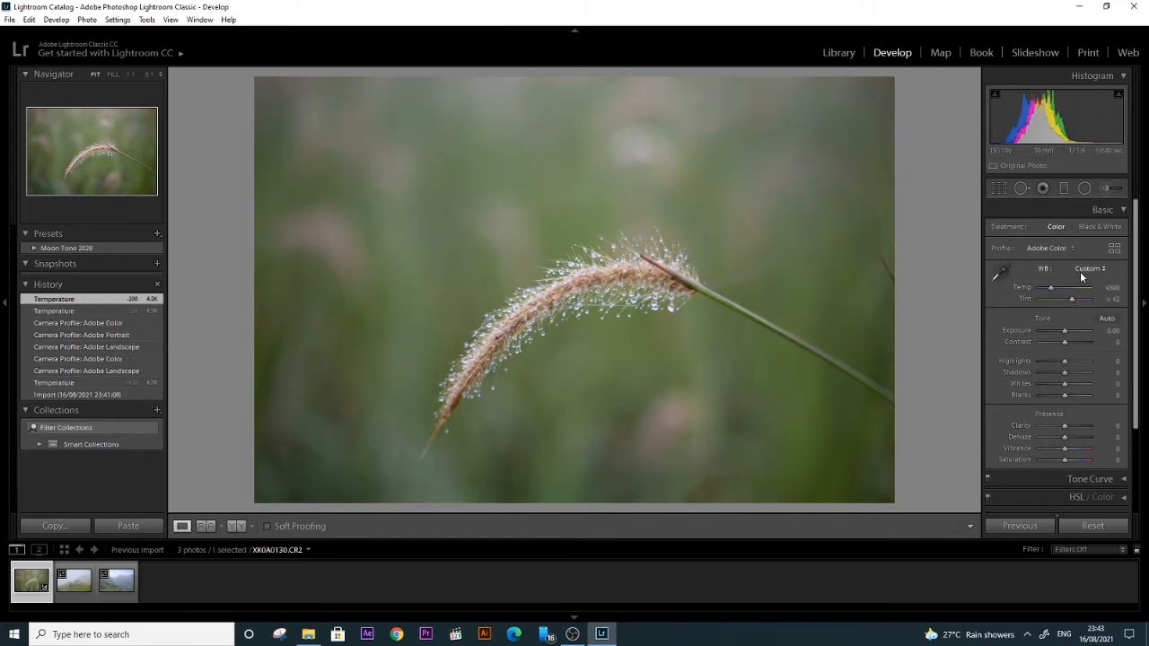
Step: Apply the Auto white balance to the grass photo and set its tint to +14
click(1089, 269)
click(1073, 296)
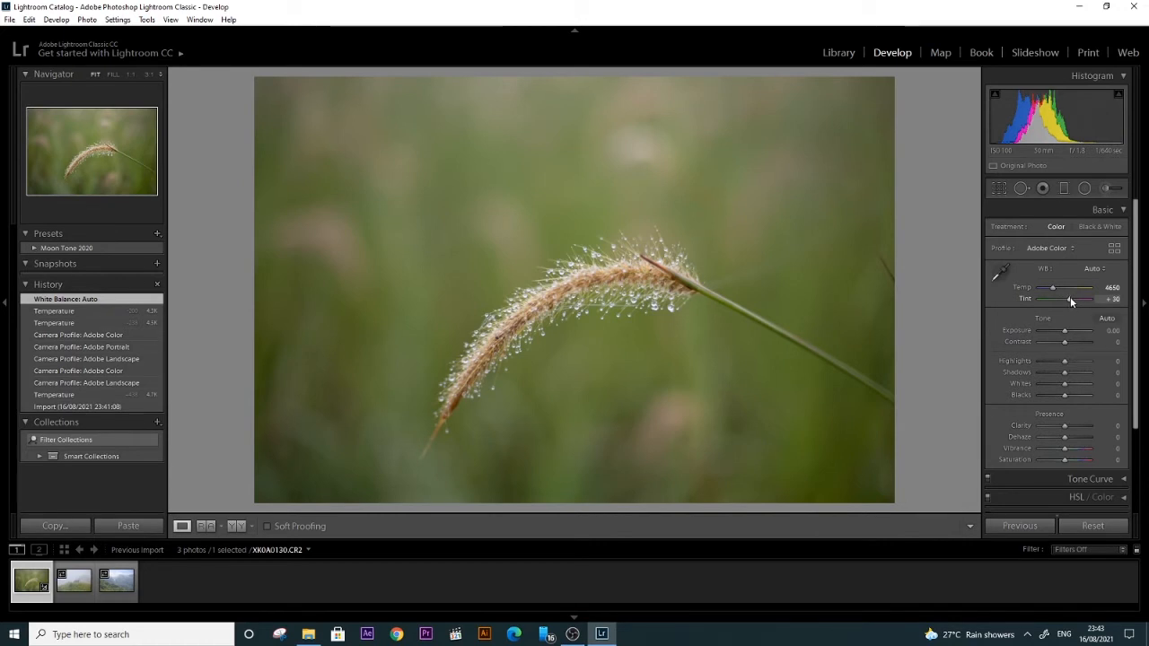
drag(1069, 297, 1068, 301)
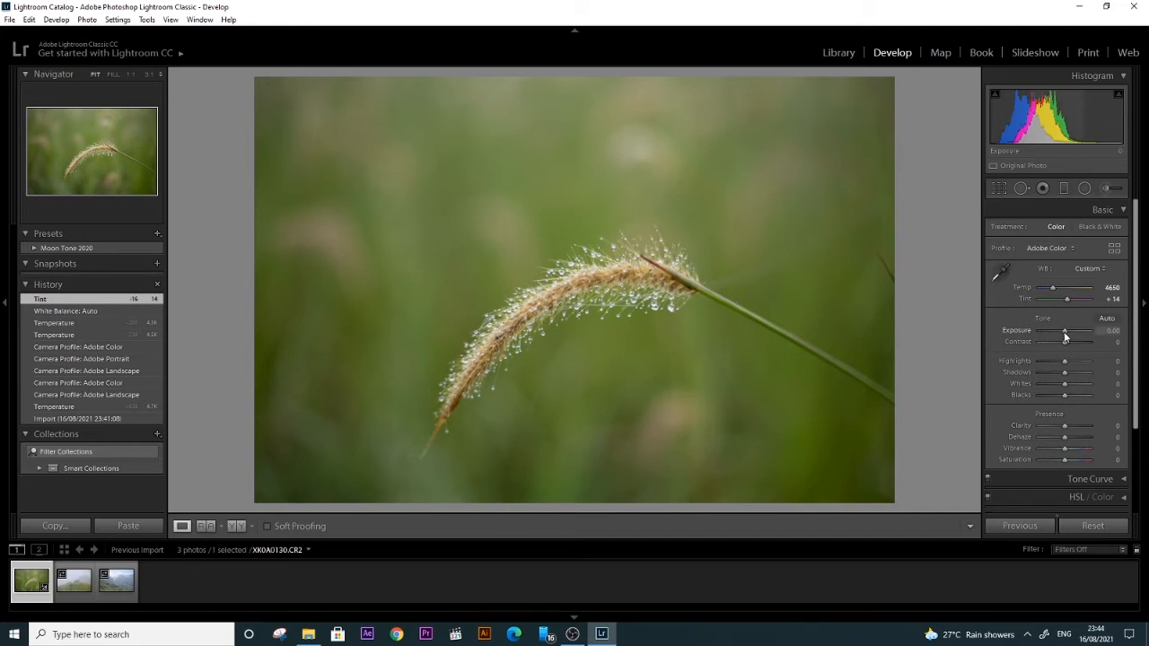
Step: Try exposure values of -0.71 and -0.12, resetting the exposure to 0.00
drag(1065, 330, 1060, 333)
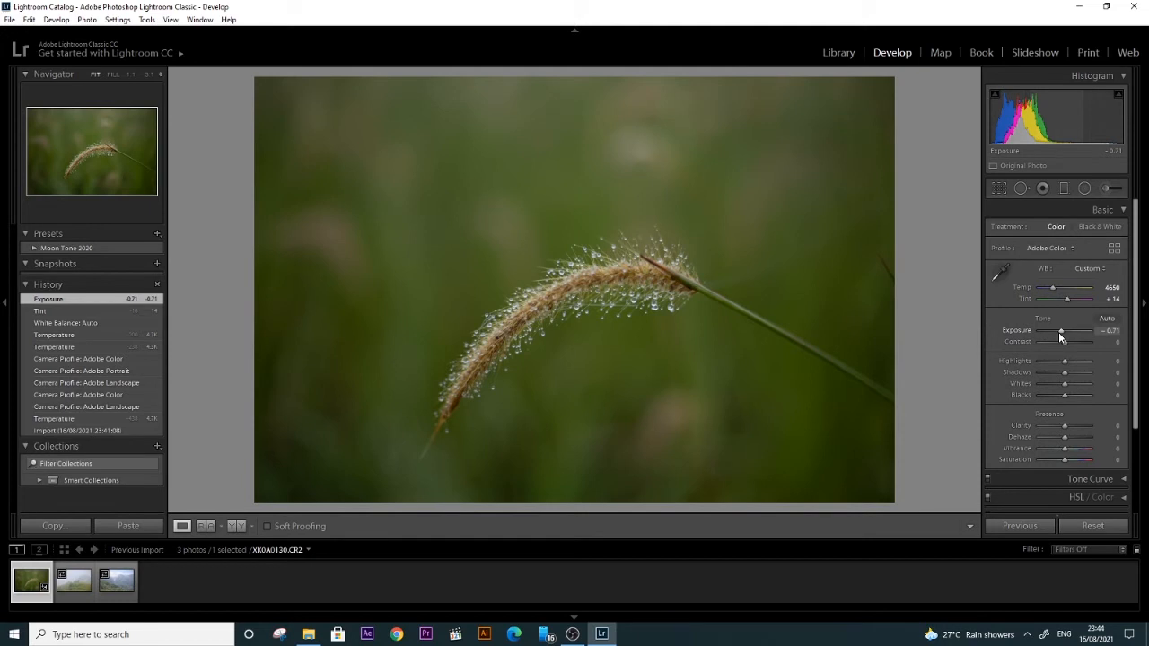
double_click(1065, 332)
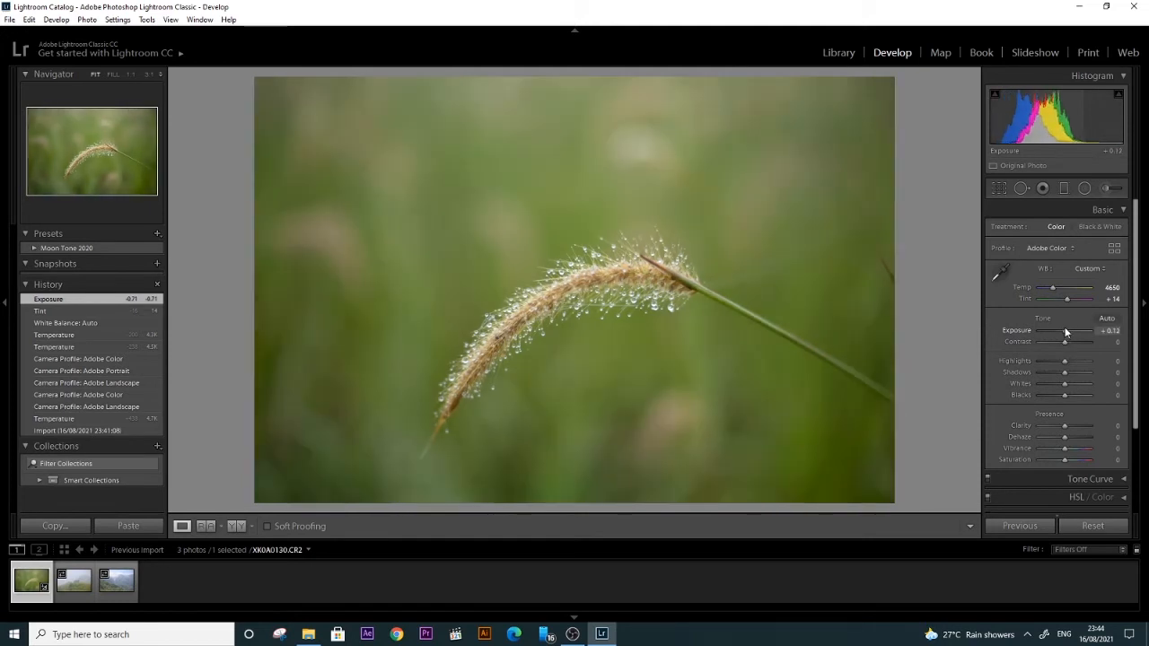
drag(1065, 333, 1063, 332)
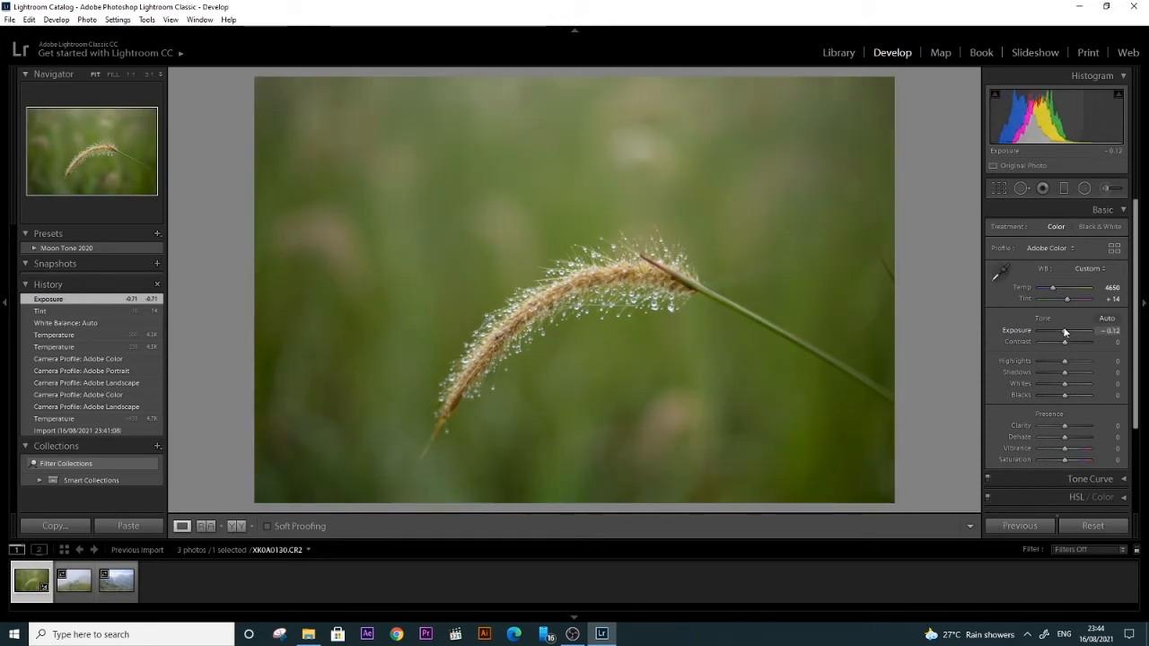
double_click(1065, 332)
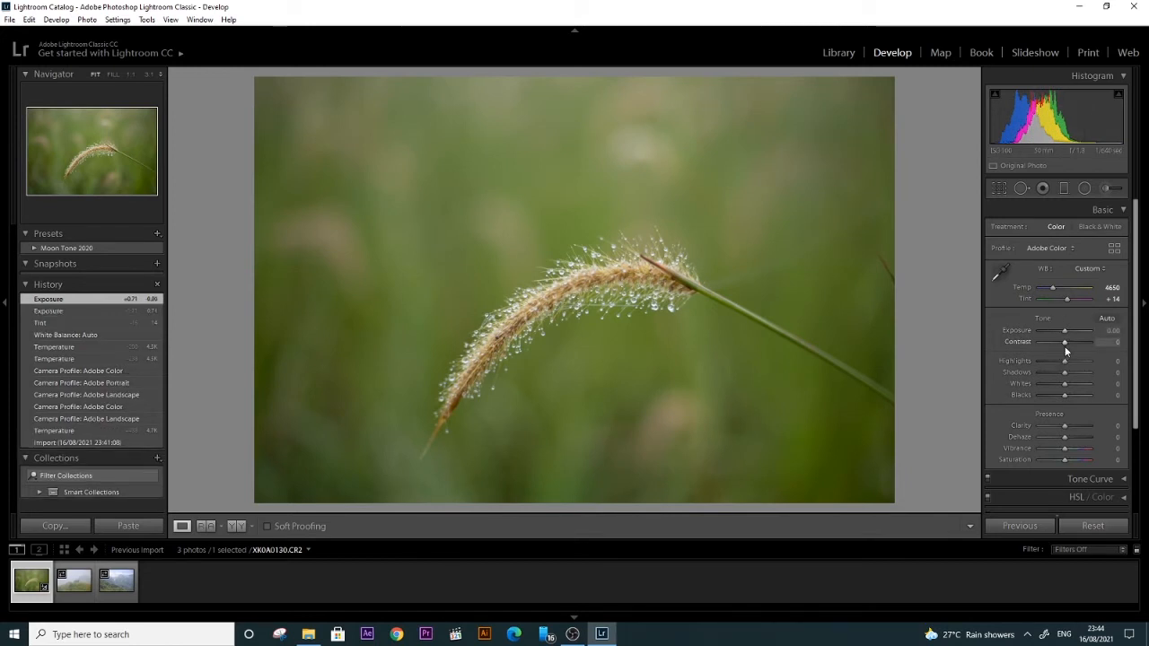
Step: Set the contrast to -14 and the highlights to -36, checking the water droplets at 1:1
mouse_move(1065, 341)
mouse_down()
mouse_move(1043, 363)
mouse_move(1056, 359)
mouse_up()
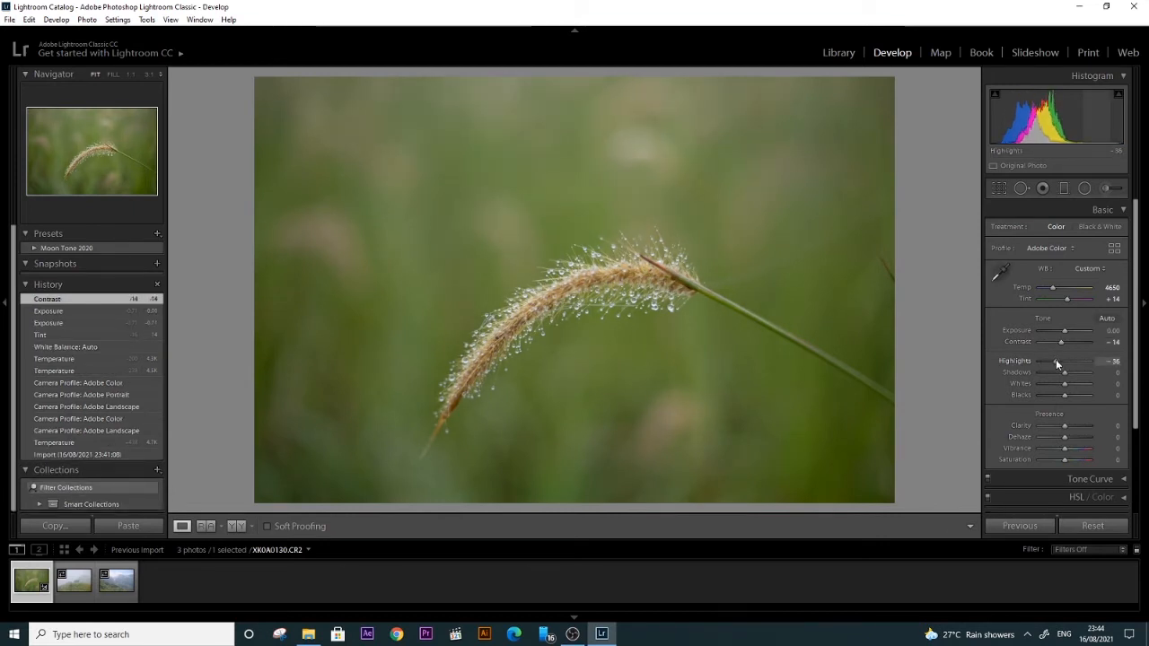
click(656, 308)
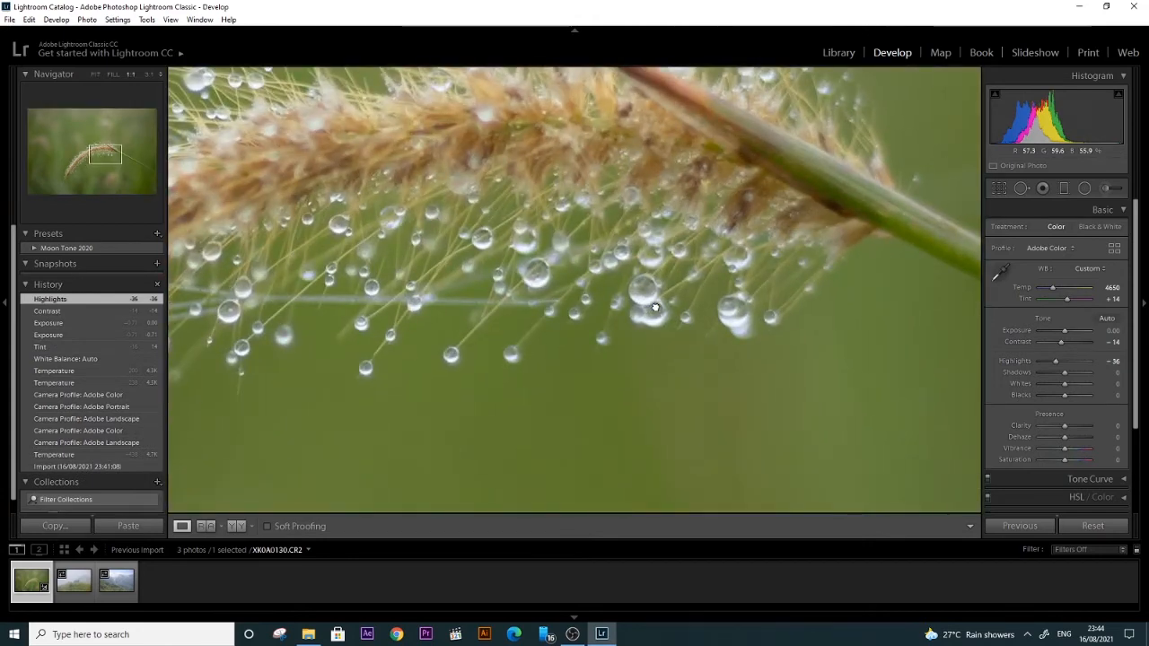
click(655, 307)
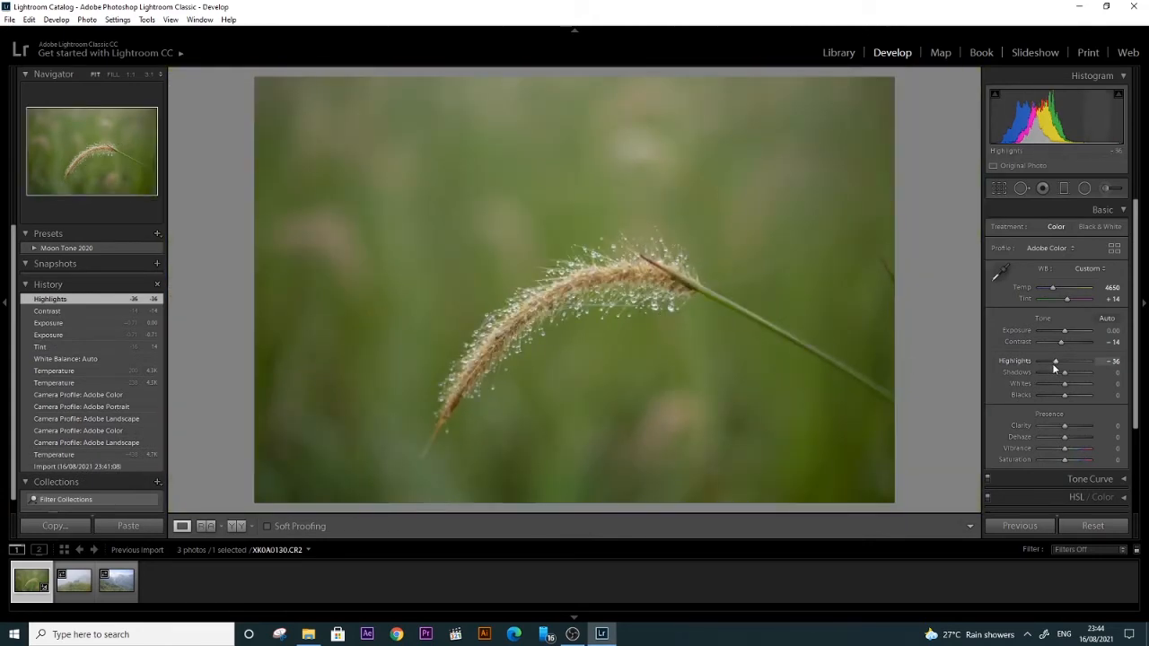
Step: Set the grass photo's highlights to -33, shadows to +31 and blacks to -5
mouse_move(1052, 362)
mouse_down()
mouse_move(1109, 364)
mouse_move(1018, 366)
mouse_move(1108, 367)
mouse_move(1060, 366)
mouse_up()
drag(1059, 366, 1057, 368)
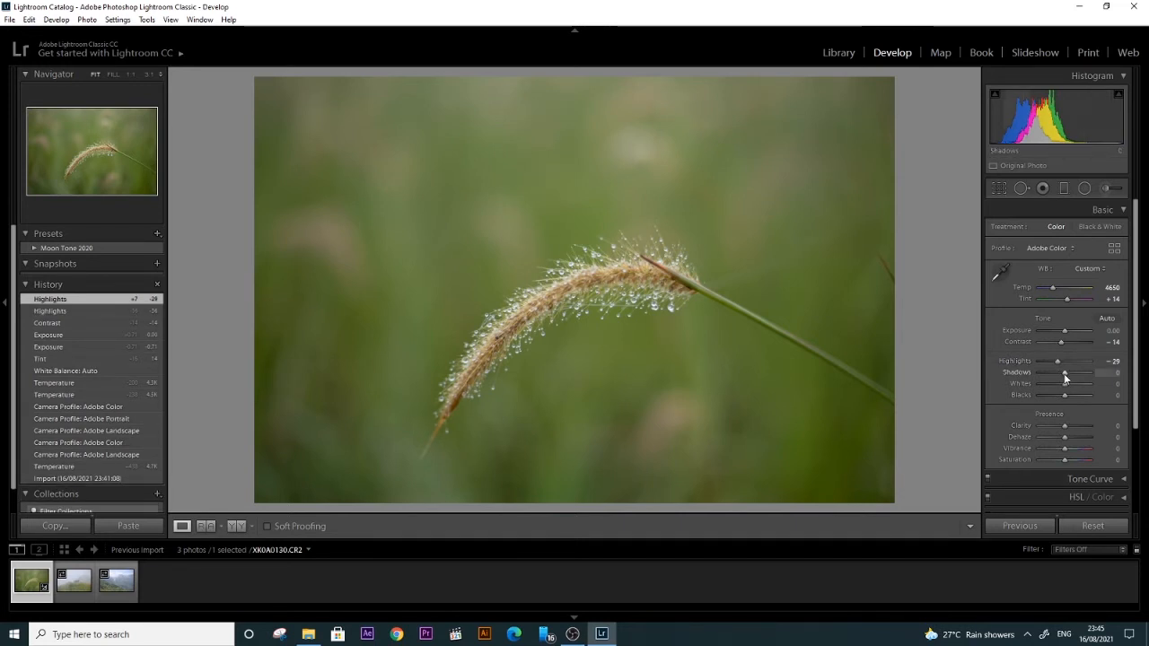
mouse_move(1065, 375)
mouse_down()
mouse_move(1054, 377)
mouse_move(1073, 377)
mouse_move(1059, 361)
mouse_up()
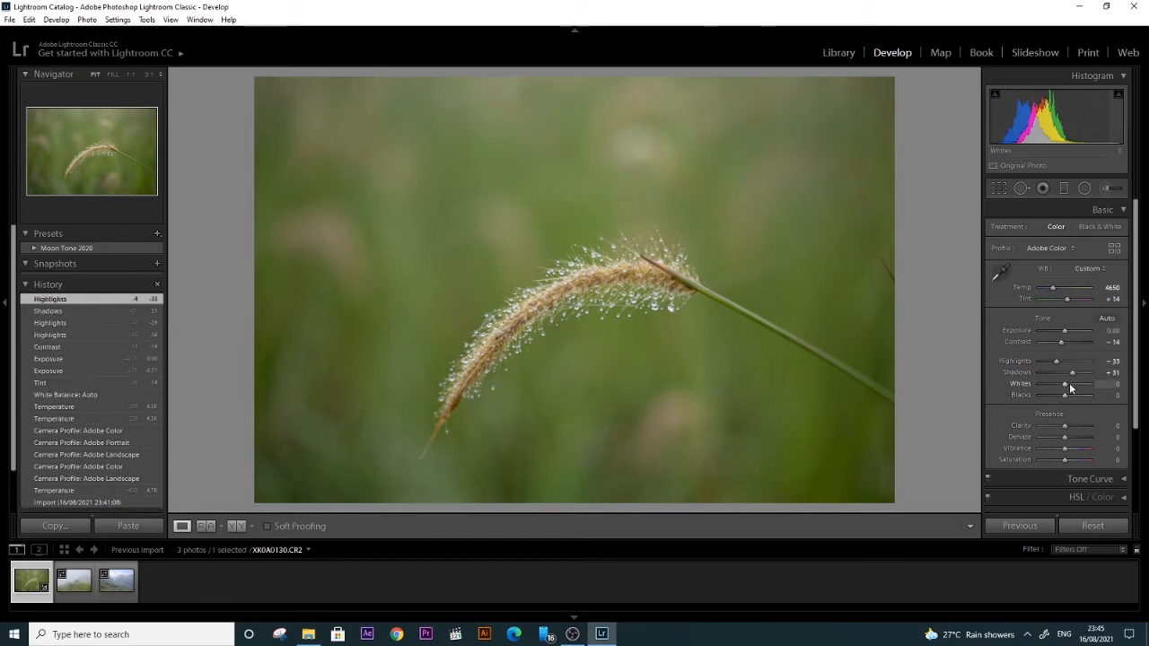
drag(1065, 384, 1068, 408)
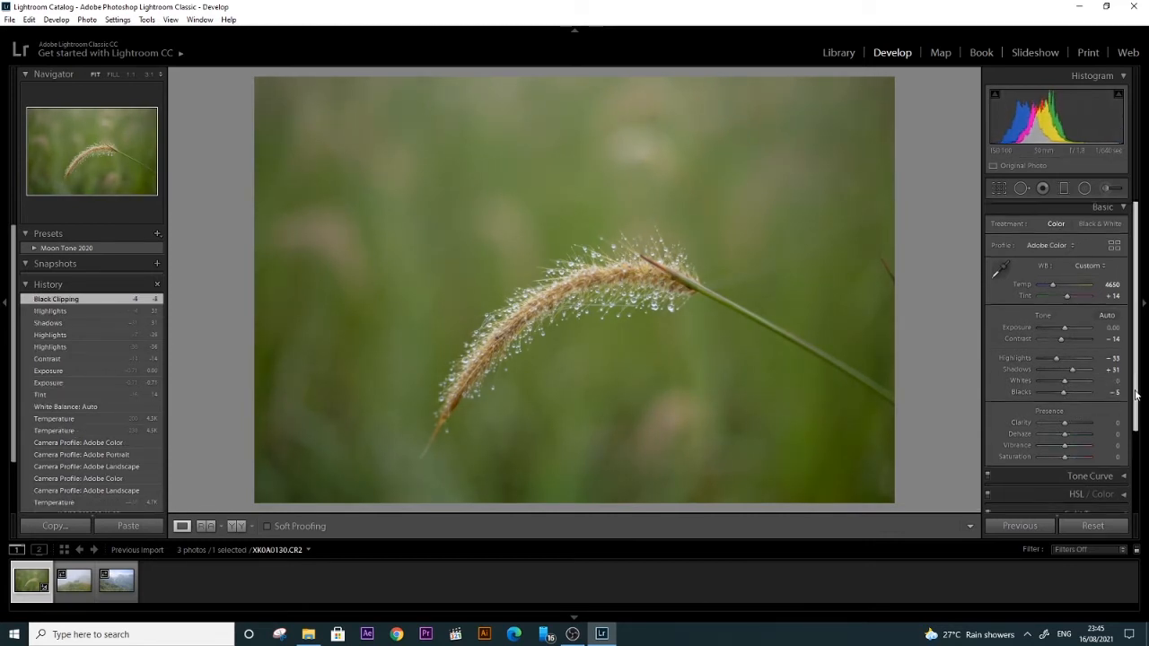
Step: Try the clarity and vibrance values of +31 and +7 on the grass photo, resetting the vibrance to 0
scroll(1071, 404, down, 1)
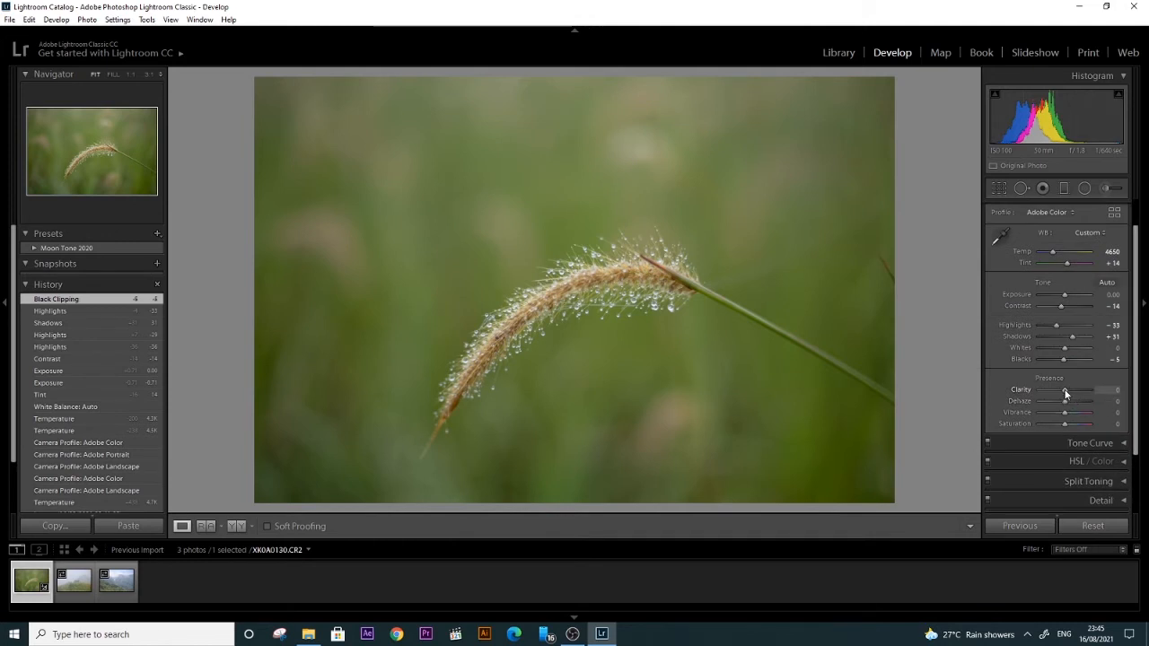
mouse_move(1065, 393)
mouse_down()
mouse_move(1104, 393)
mouse_move(1065, 395)
mouse_up()
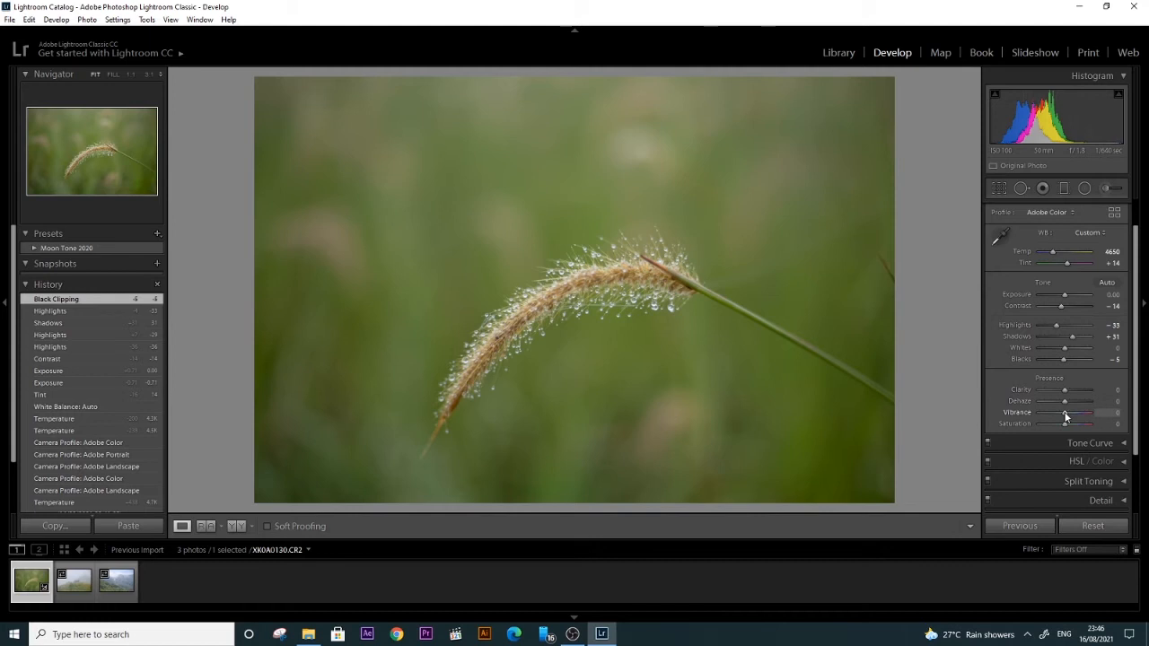
mouse_move(1065, 415)
mouse_down()
mouse_move(1099, 416)
mouse_move(1065, 420)
mouse_move(1075, 415)
mouse_up()
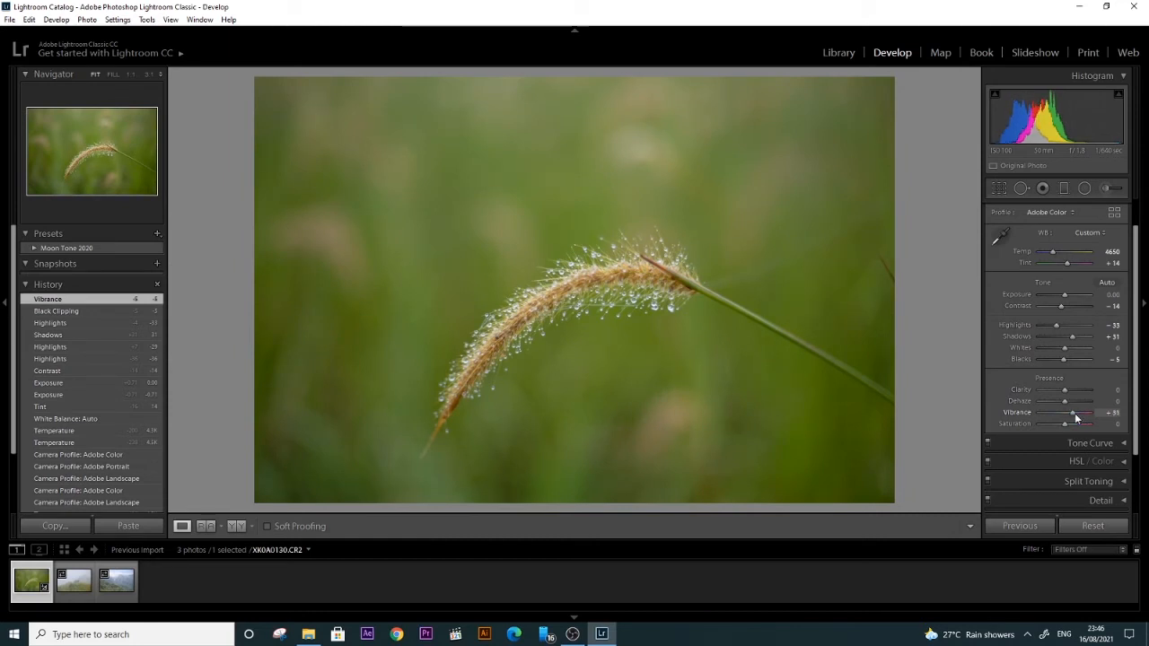
drag(1075, 418, 1067, 418)
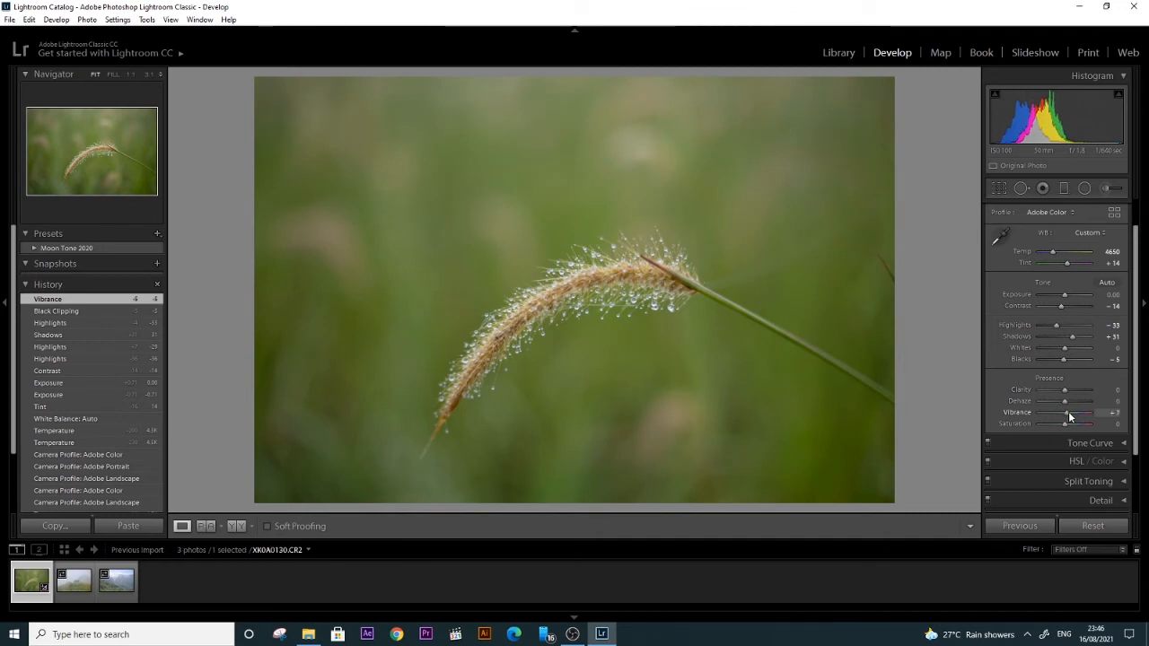
double_click(1069, 416)
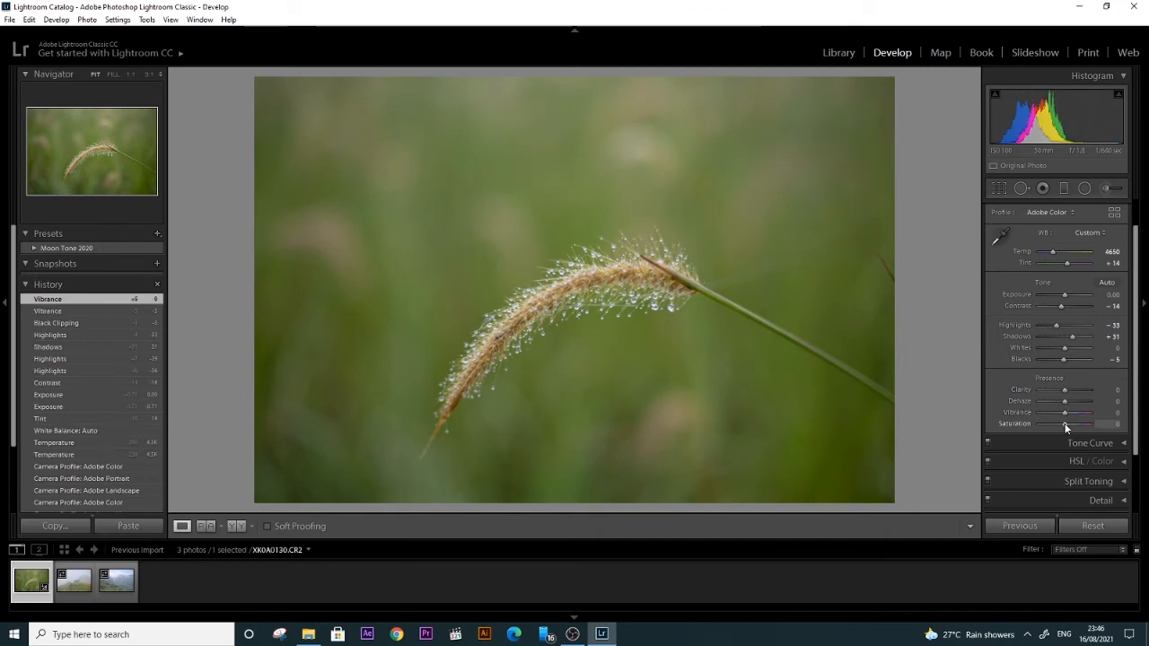
Step: Set the grass photo's overall saturation to +5
drag(1063, 424, 1066, 426)
drag(636, 292, 650, 316)
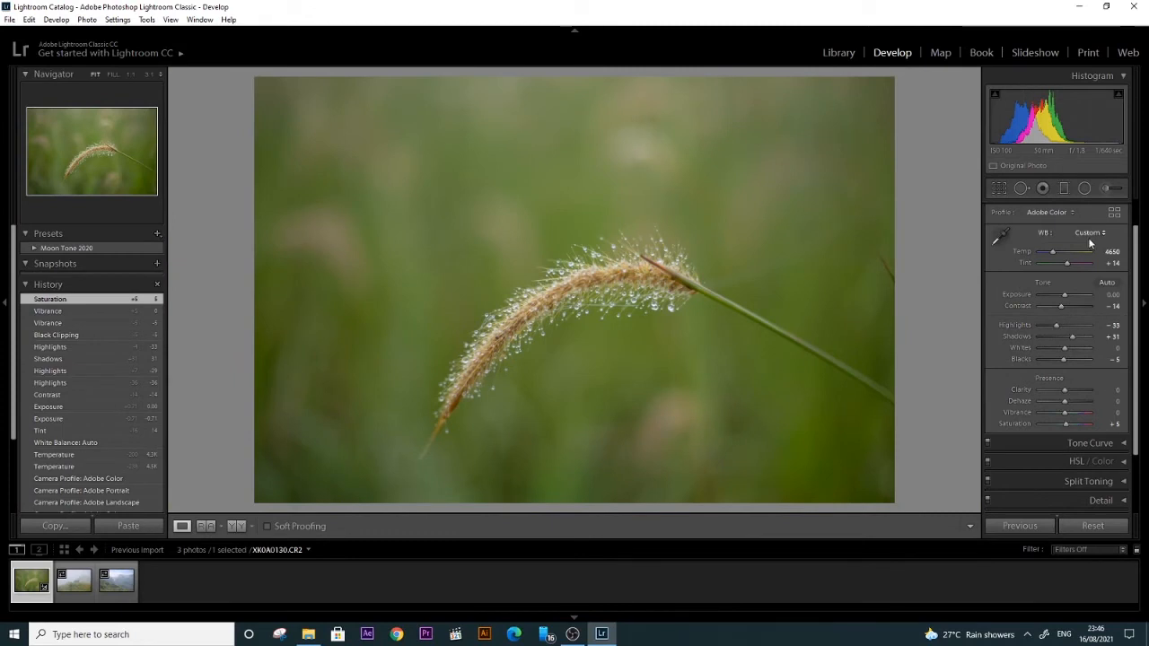
Step: In the HSL adjustments, set the red hue to -11, the green hue to -16 and the green saturation to -67
drag(1139, 254, 1139, 313)
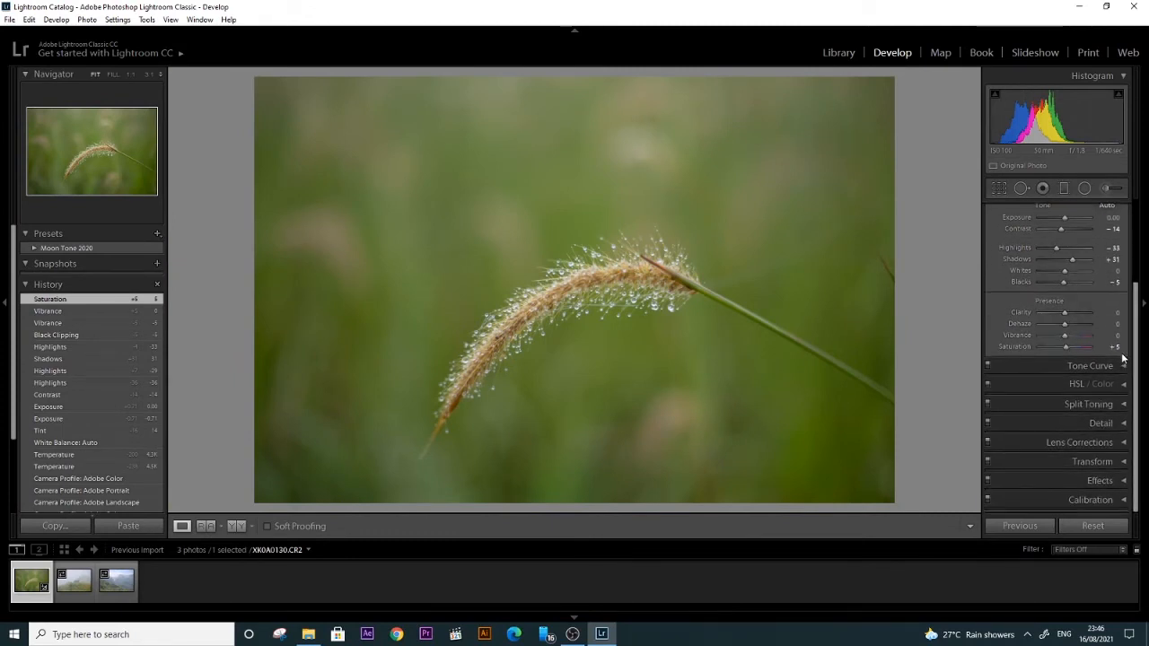
click(1121, 364)
scroll(1137, 320, down, 3)
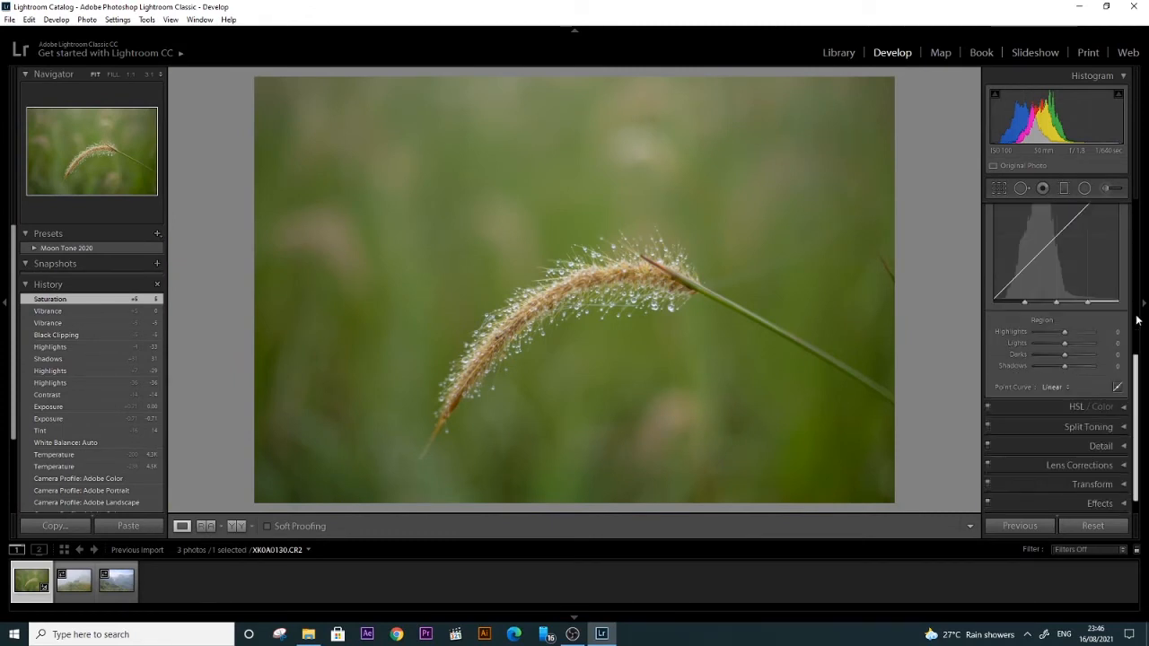
scroll(1137, 320, down, 1)
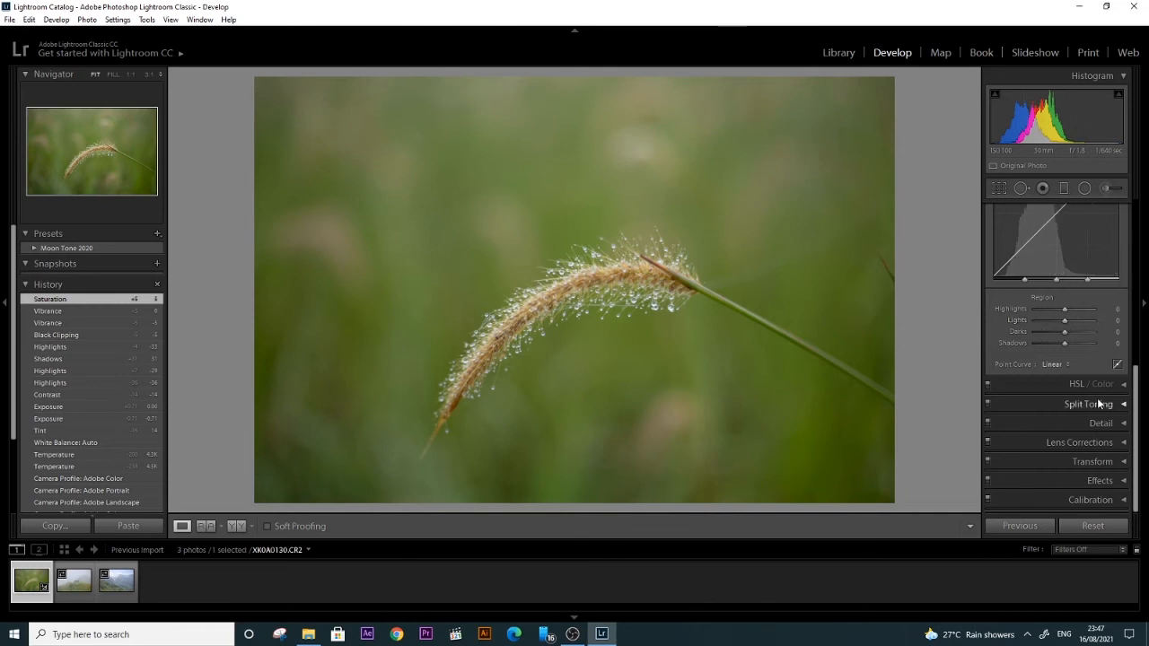
click(1123, 384)
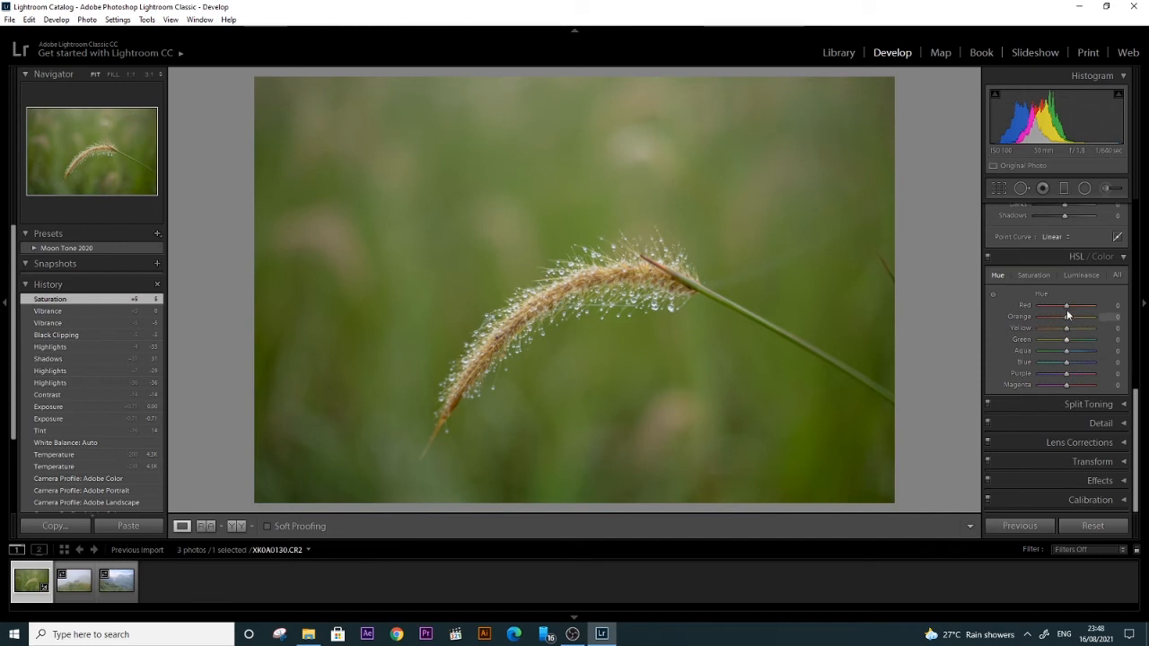
drag(1068, 310, 1066, 357)
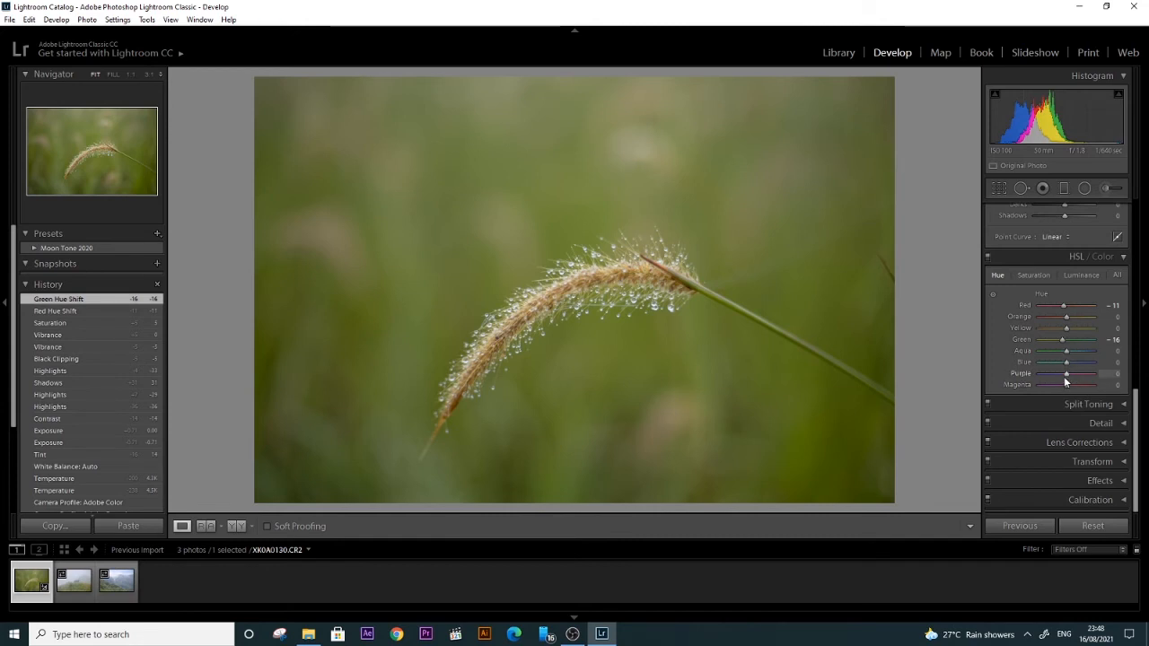
click(1031, 277)
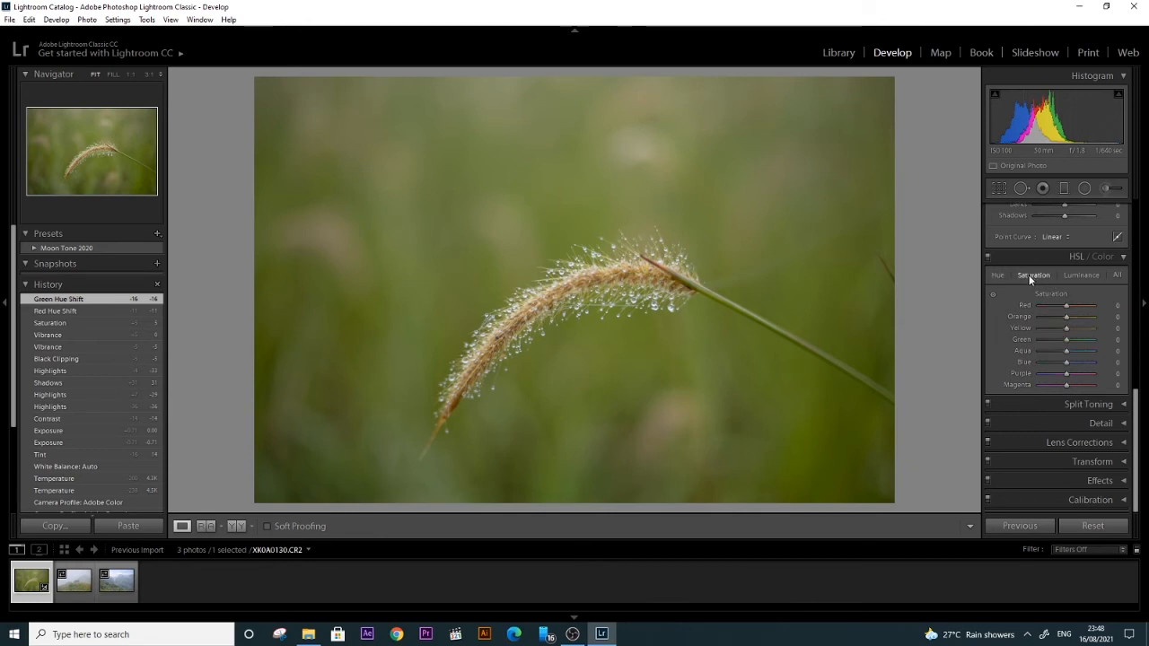
mouse_move(1067, 340)
mouse_down()
mouse_move(1052, 342)
mouse_move(1086, 343)
mouse_move(1023, 343)
mouse_move(1071, 348)
mouse_move(1049, 341)
mouse_up()
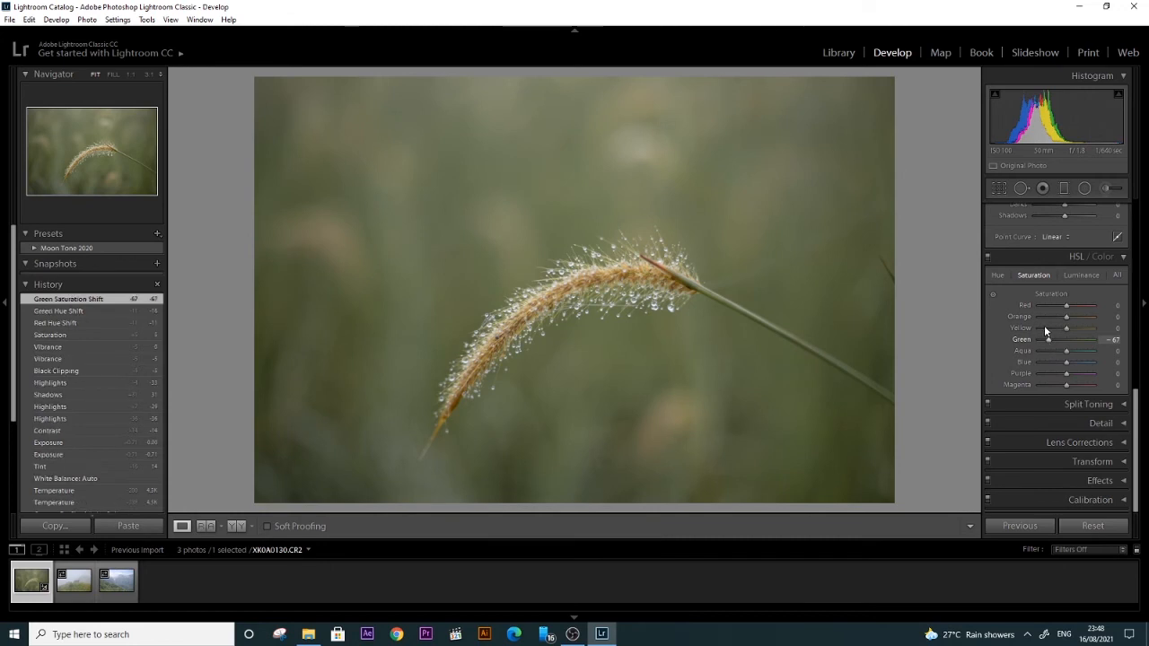
Step: Set the HSL luminance to red +7, orange +9, yellow +33, green +40 and aqua +16, and display all HSL adjustments together
click(1074, 276)
mouse_move(1077, 337)
mouse_down()
mouse_move(1137, 339)
mouse_move(1059, 342)
mouse_move(1097, 342)
mouse_move(1068, 341)
mouse_move(1081, 341)
mouse_move(1074, 330)
mouse_move(1095, 329)
mouse_move(1075, 330)
mouse_move(1070, 347)
mouse_move(1068, 317)
mouse_up()
drag(1067, 305, 1069, 305)
click(1117, 275)
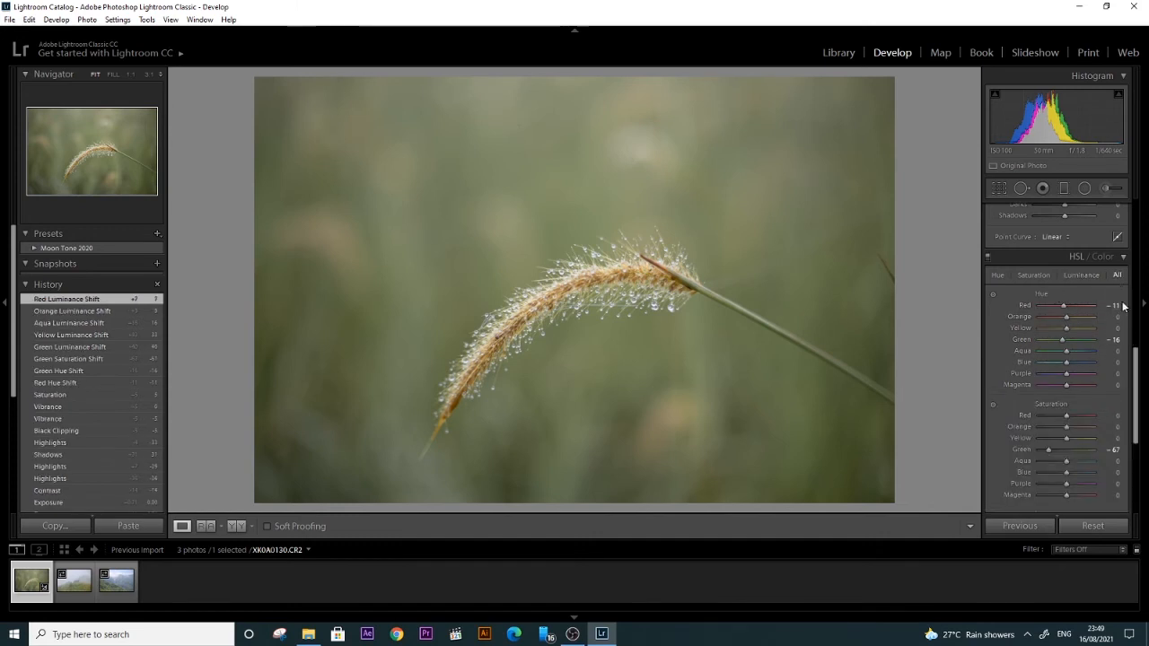
scroll(1120, 354, down, 3)
scroll(1119, 360, up, 5)
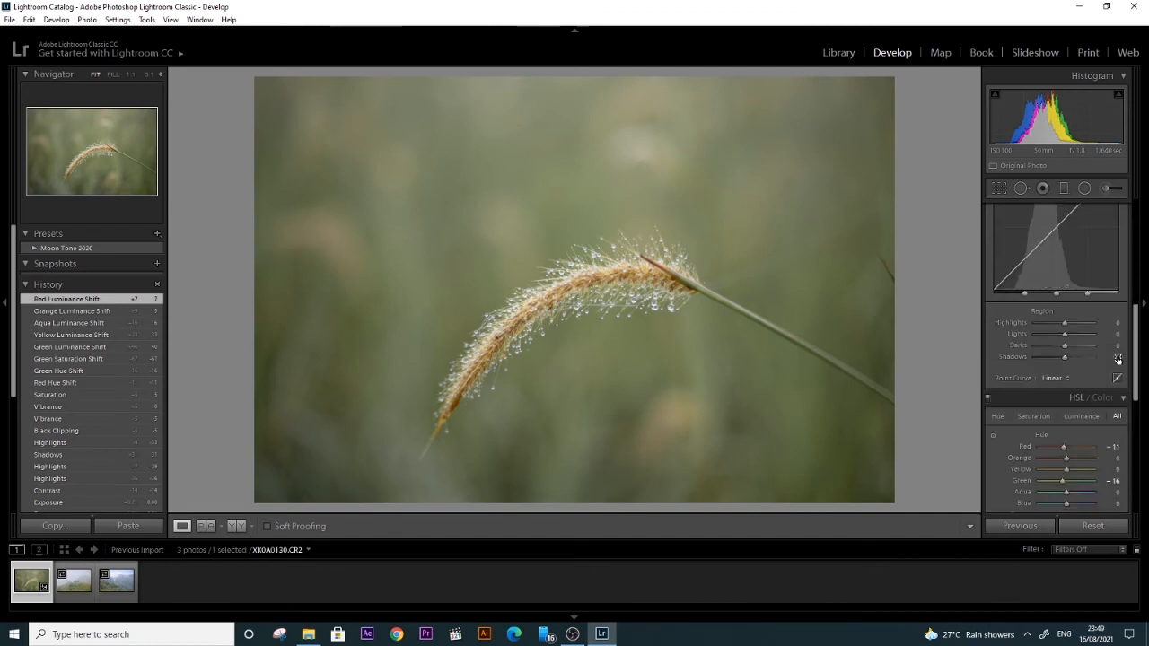
scroll(1058, 427, down, 5)
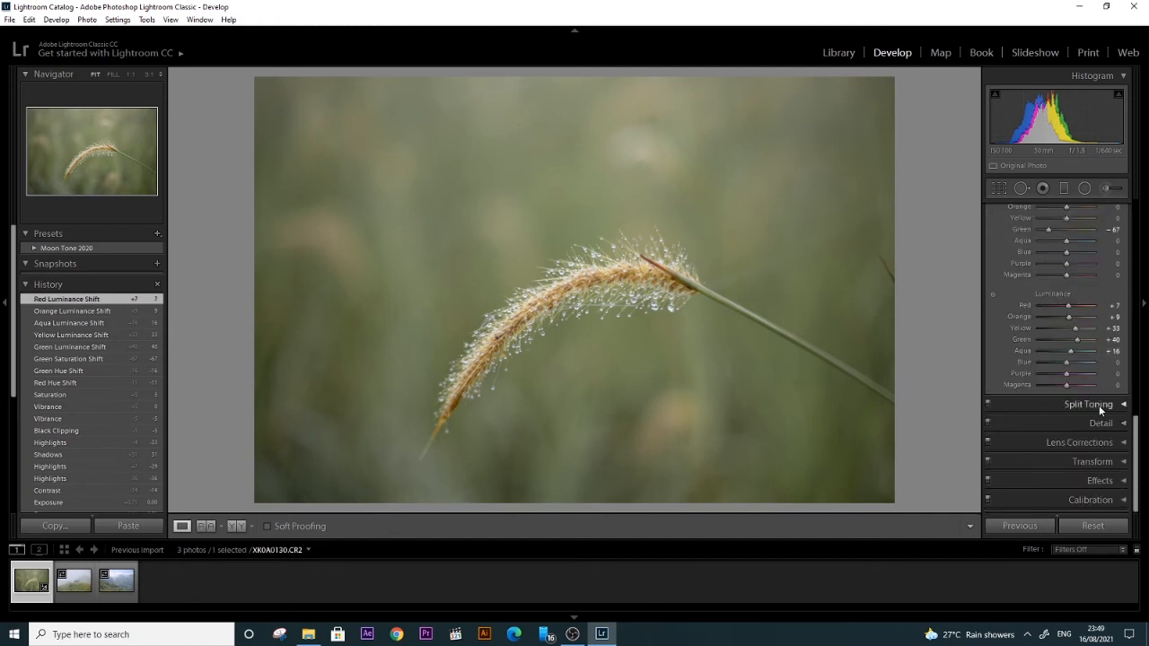
Step: Review the split toning, sharpening and noise reduction settings, and inspect the water droplets and blurred background at 1:1
click(1101, 406)
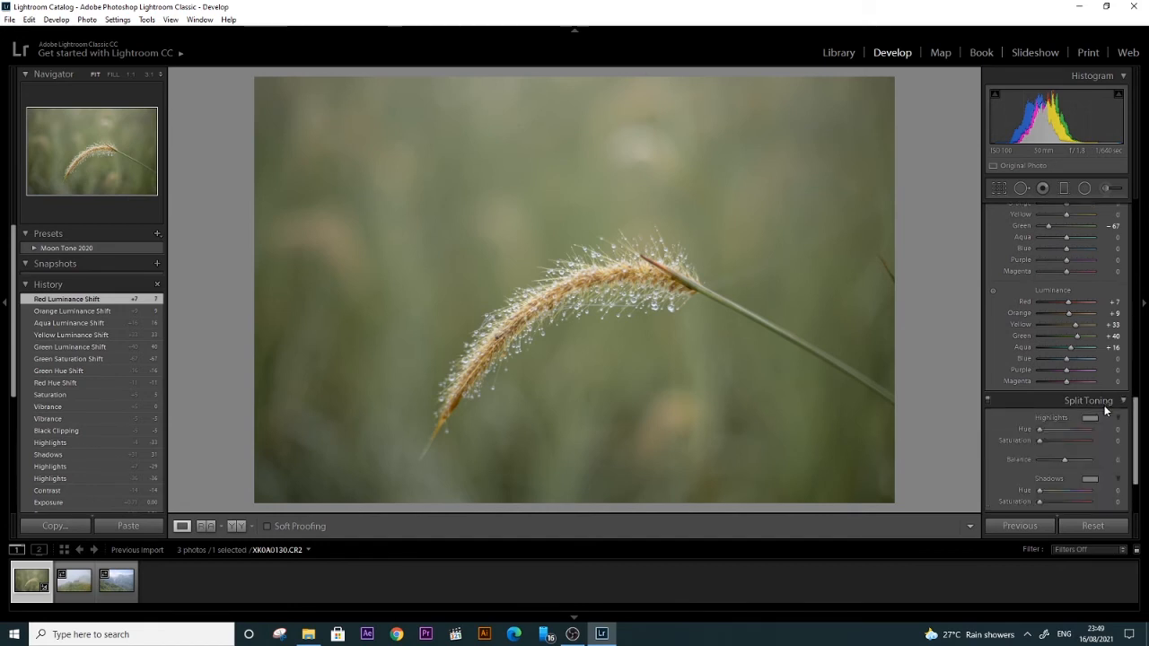
scroll(1104, 409, down, 2)
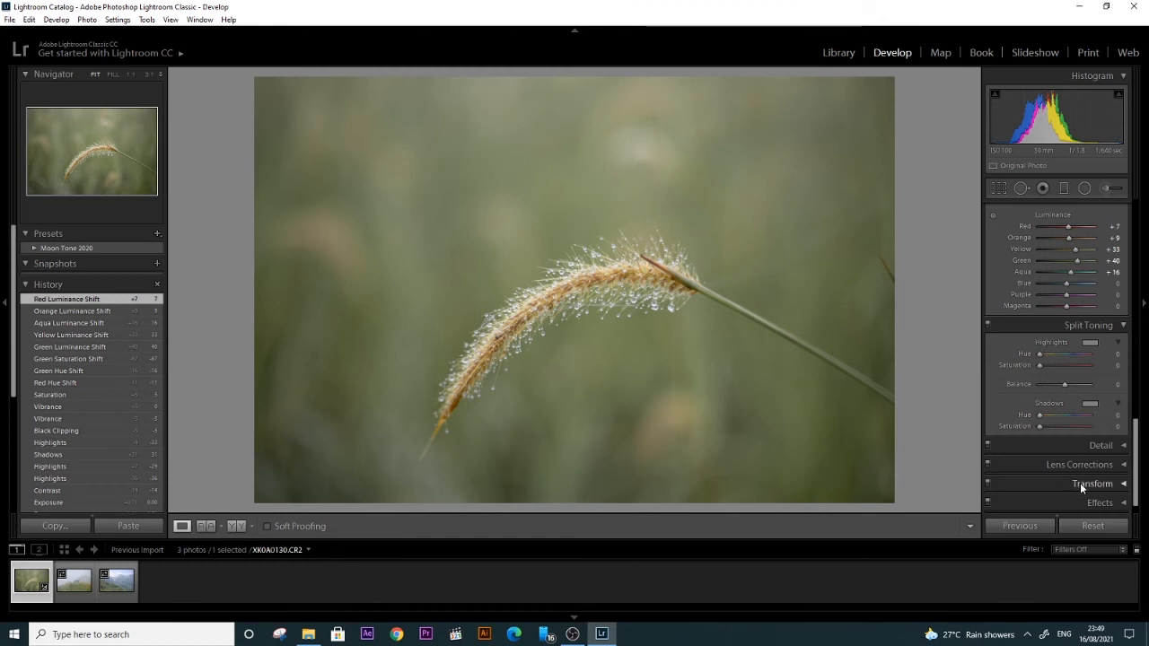
scroll(1086, 480, down, 1)
click(1122, 423)
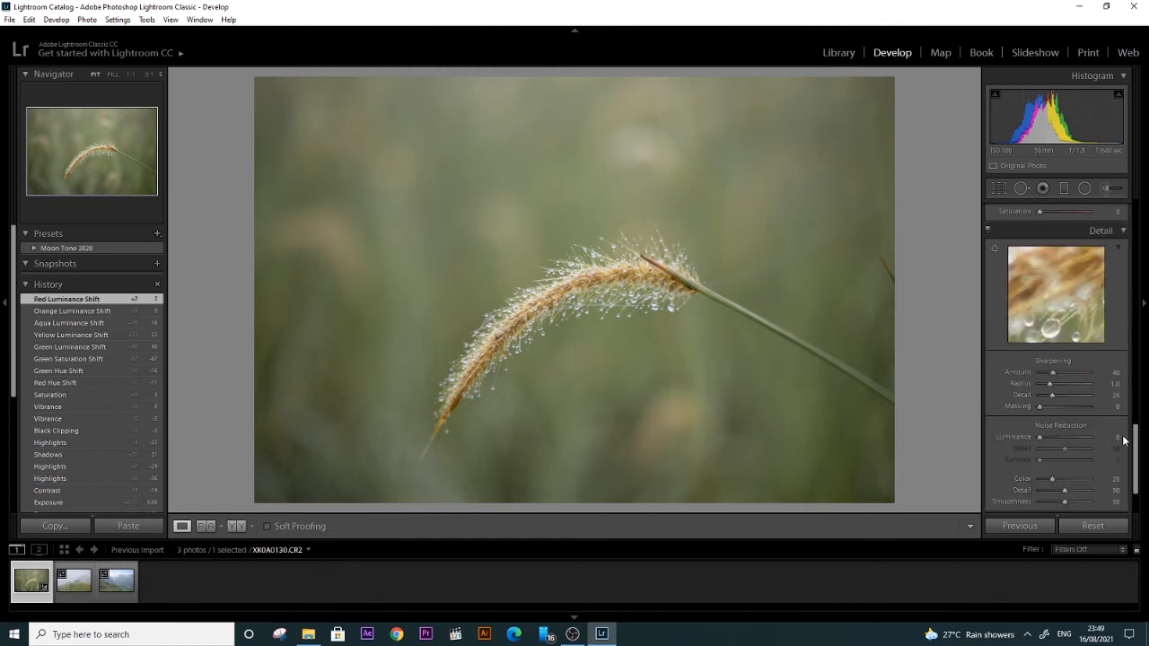
drag(1135, 457, 1135, 472)
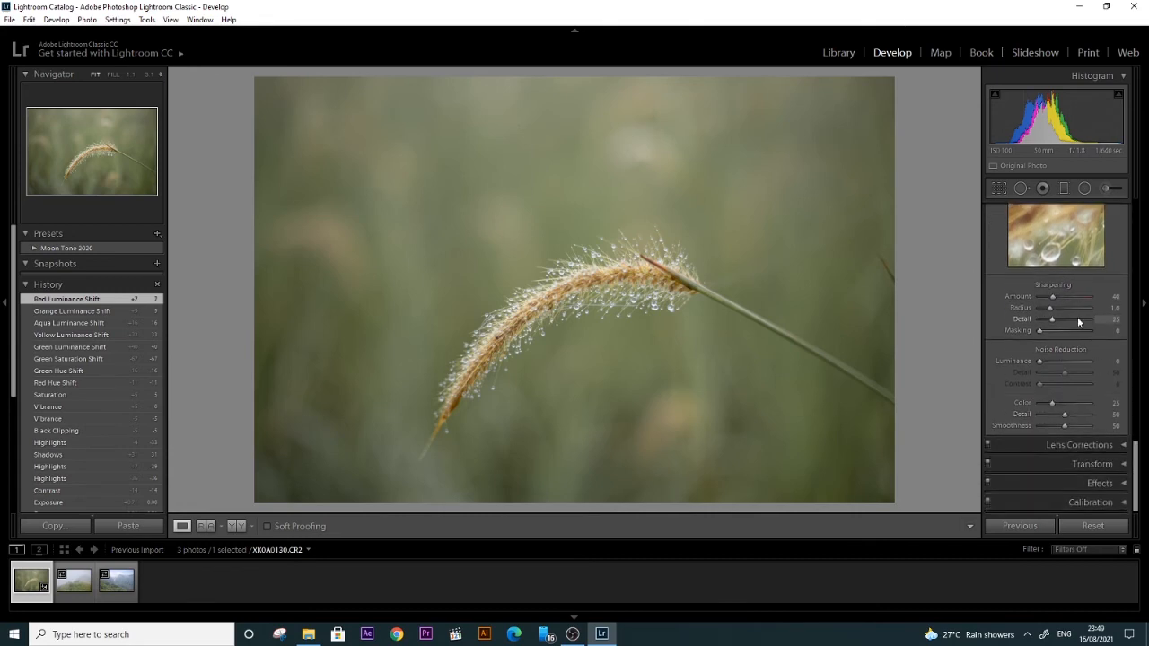
click(687, 302)
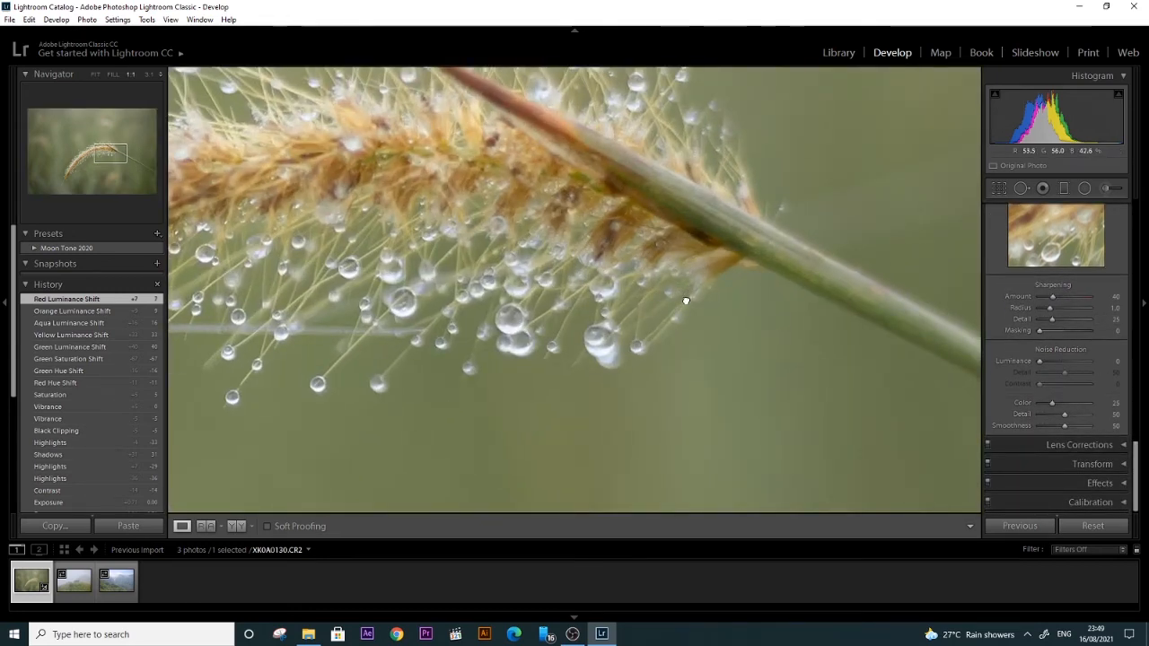
click(687, 302)
click(638, 384)
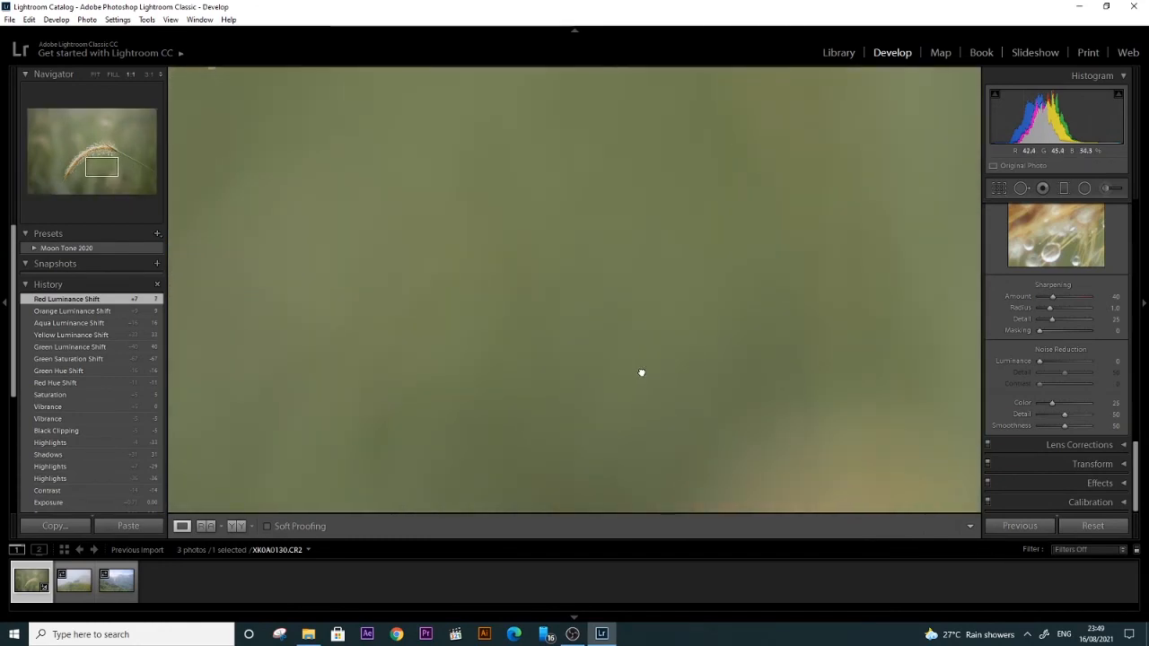
click(649, 359)
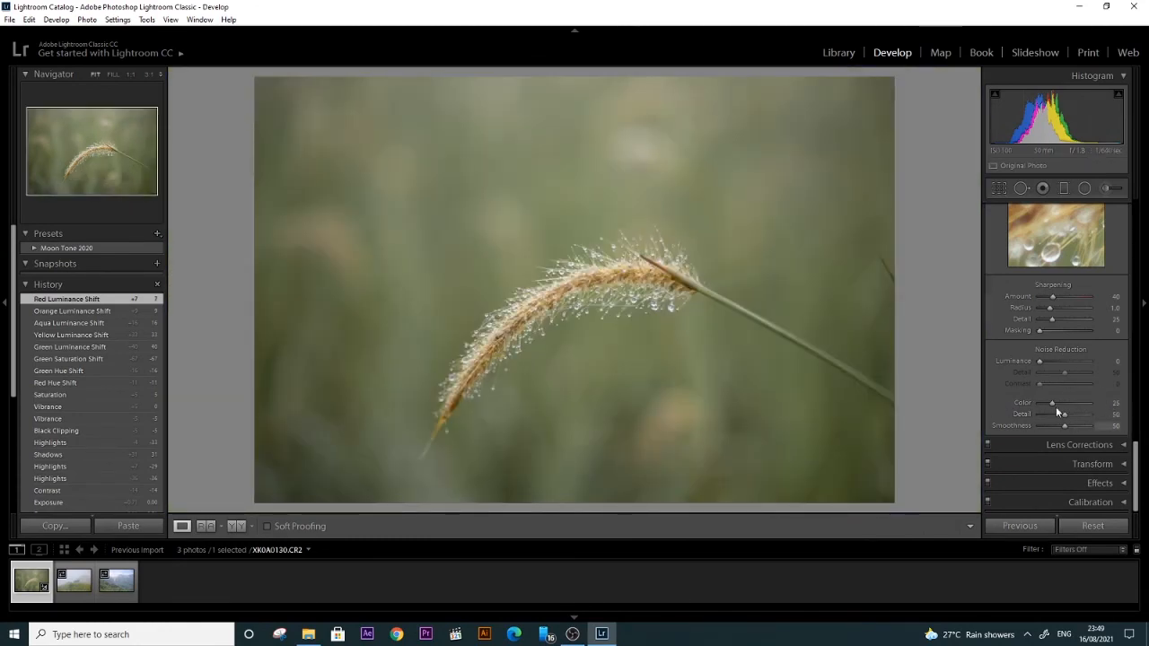
Step: Try chromatic aberration removal and lens profile corrections, switching both off, and view the manual lens corrections
click(1110, 448)
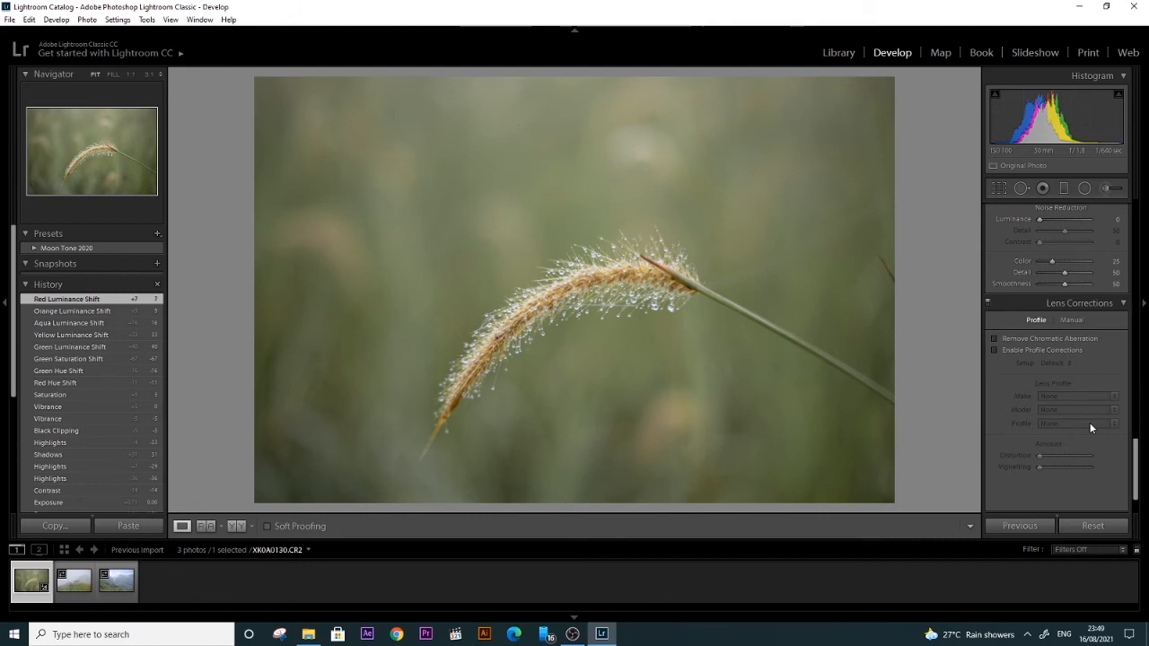
scroll(1082, 417, up, 2)
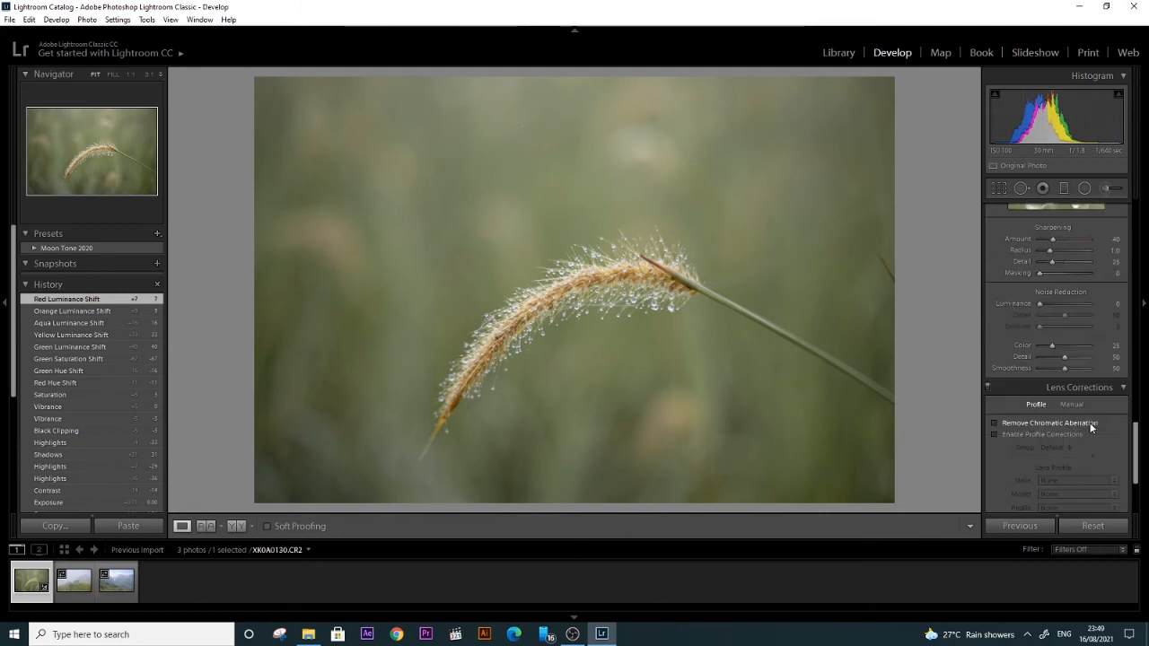
scroll(1074, 403, down, 3)
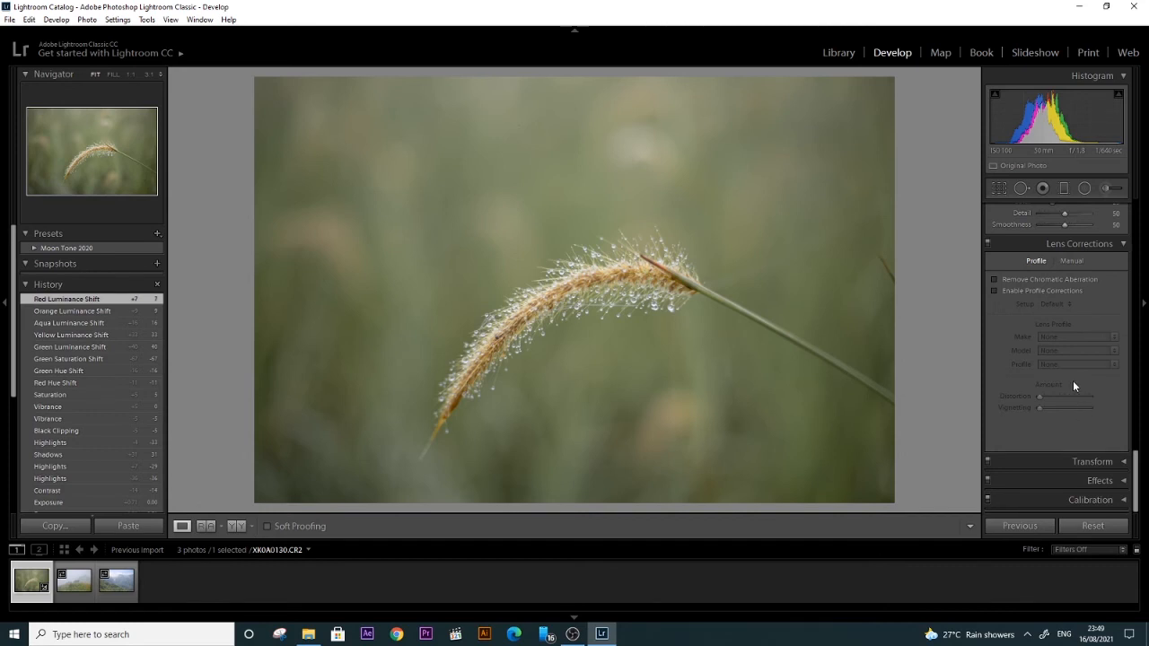
scroll(1077, 409, up, 2)
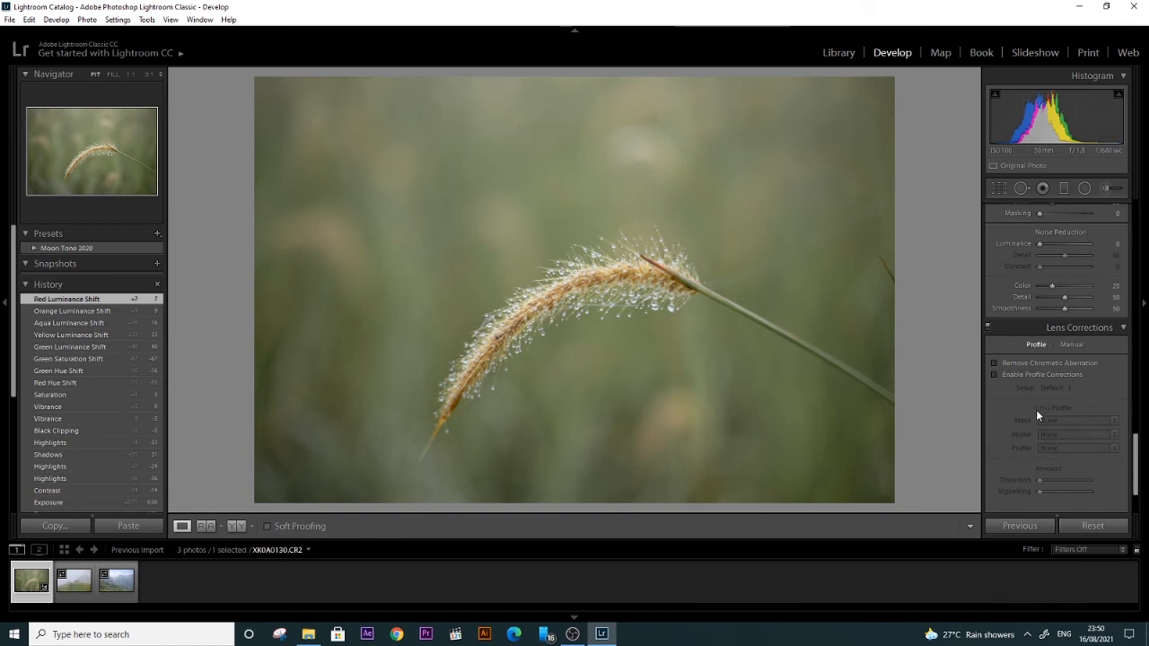
click(994, 363)
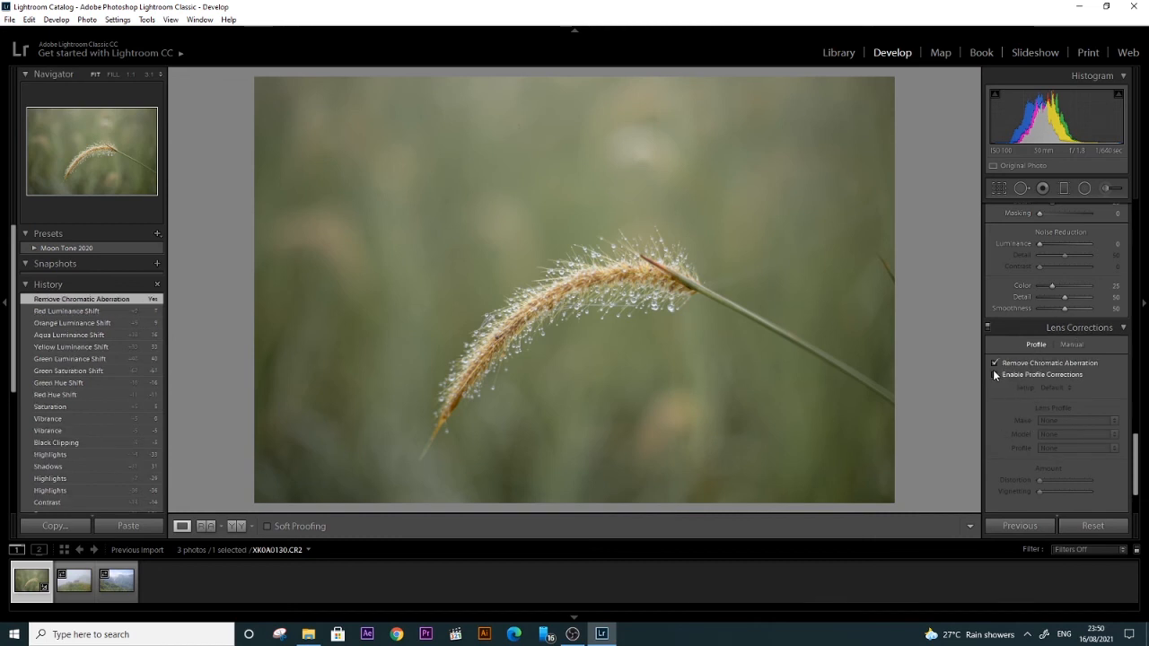
click(994, 363)
click(993, 375)
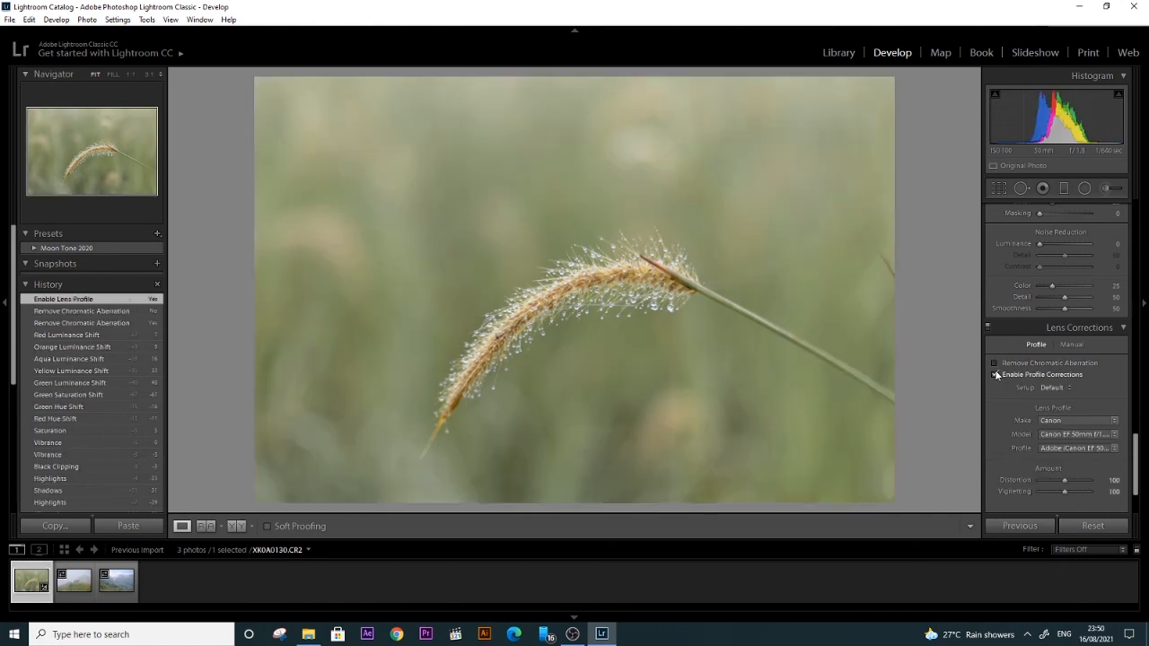
click(994, 375)
click(1071, 345)
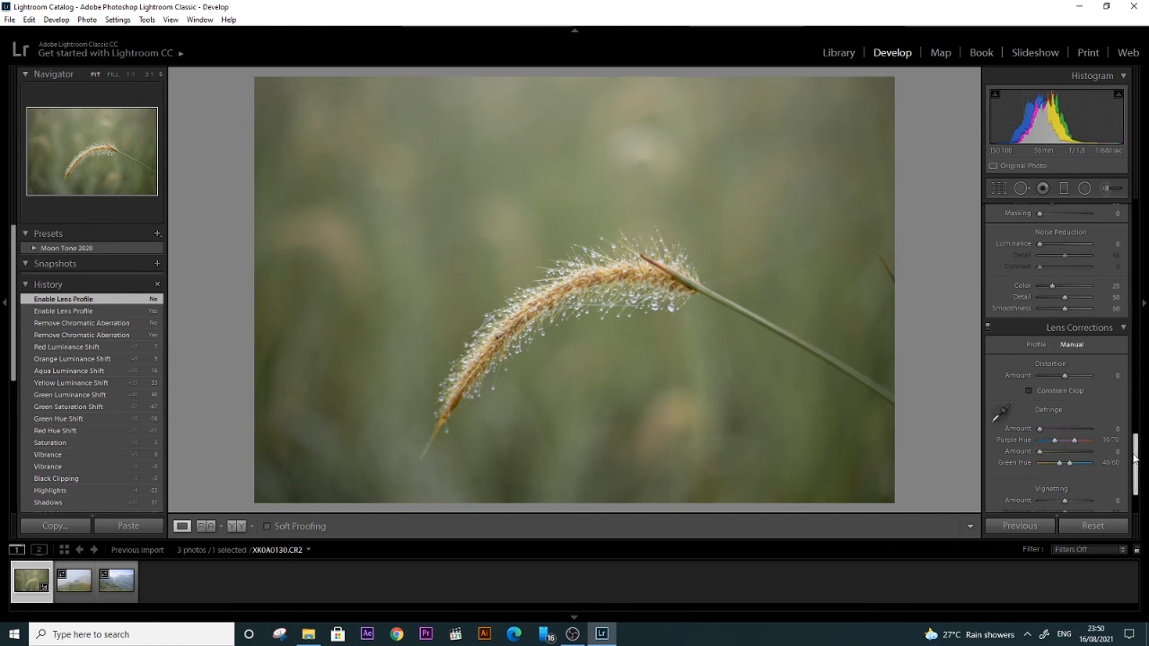
click(1026, 347)
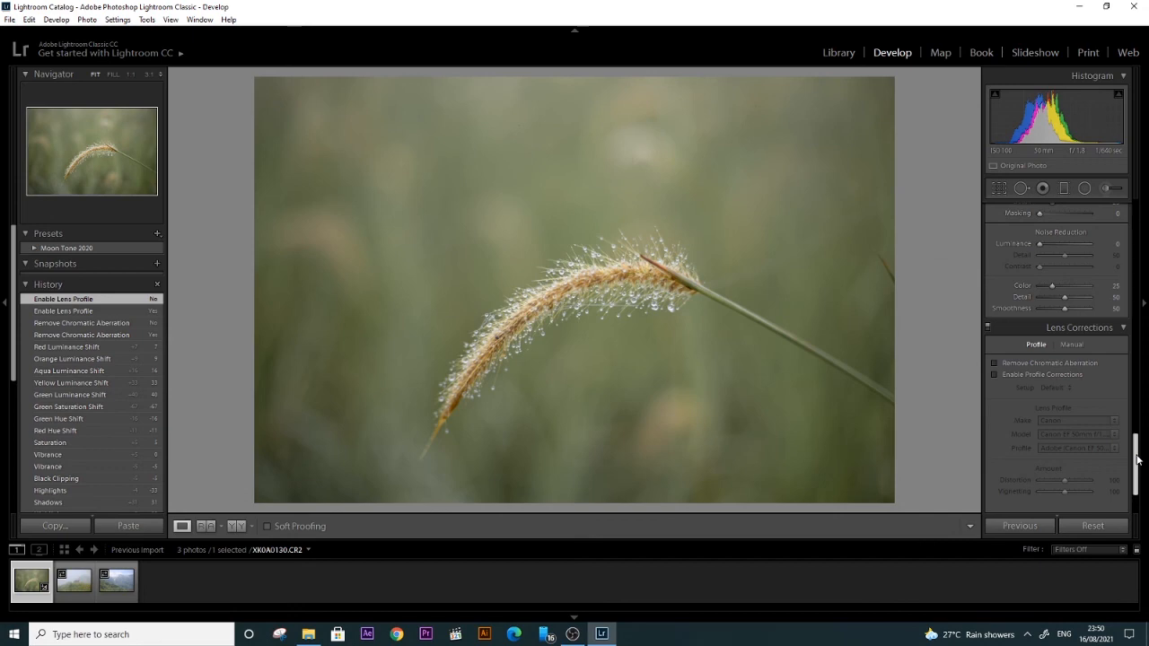
Step: Inspect the water droplets on the grass head and the stem at 1:1, and return to the full photo
scroll(1136, 462, down, 2)
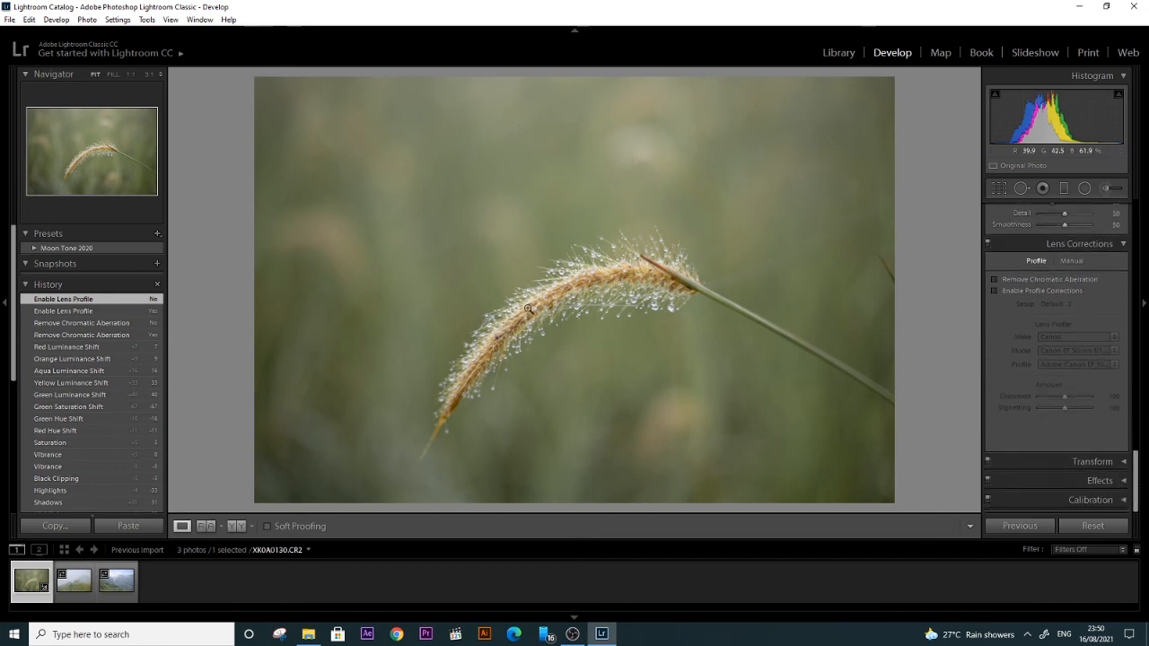
click(614, 295)
drag(613, 294, 816, 241)
click(816, 241)
click(665, 295)
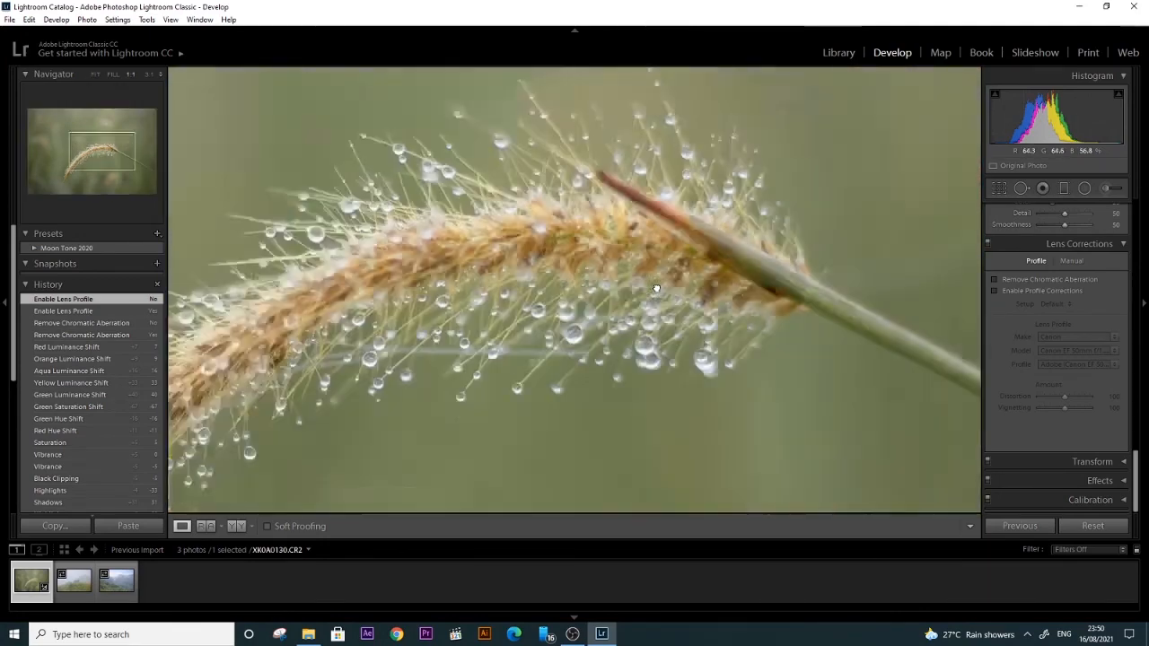
click(668, 324)
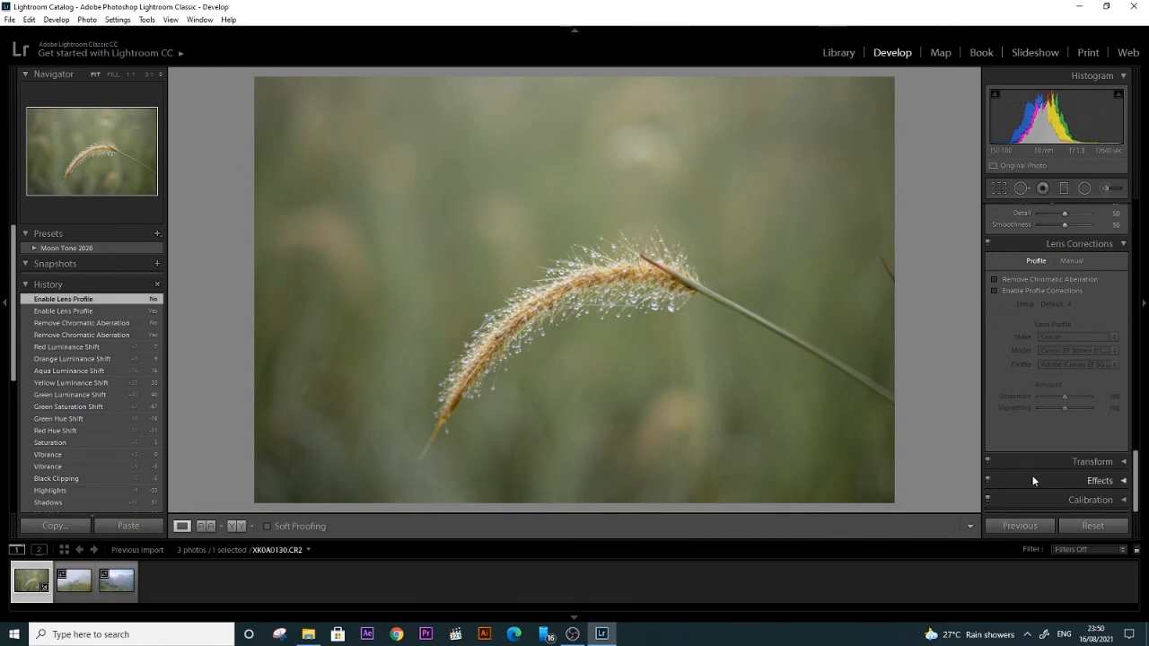
Step: Try a vertical perspective of -19 and a horizontal perspective of -26 on the photo, resetting both to 0
click(1111, 462)
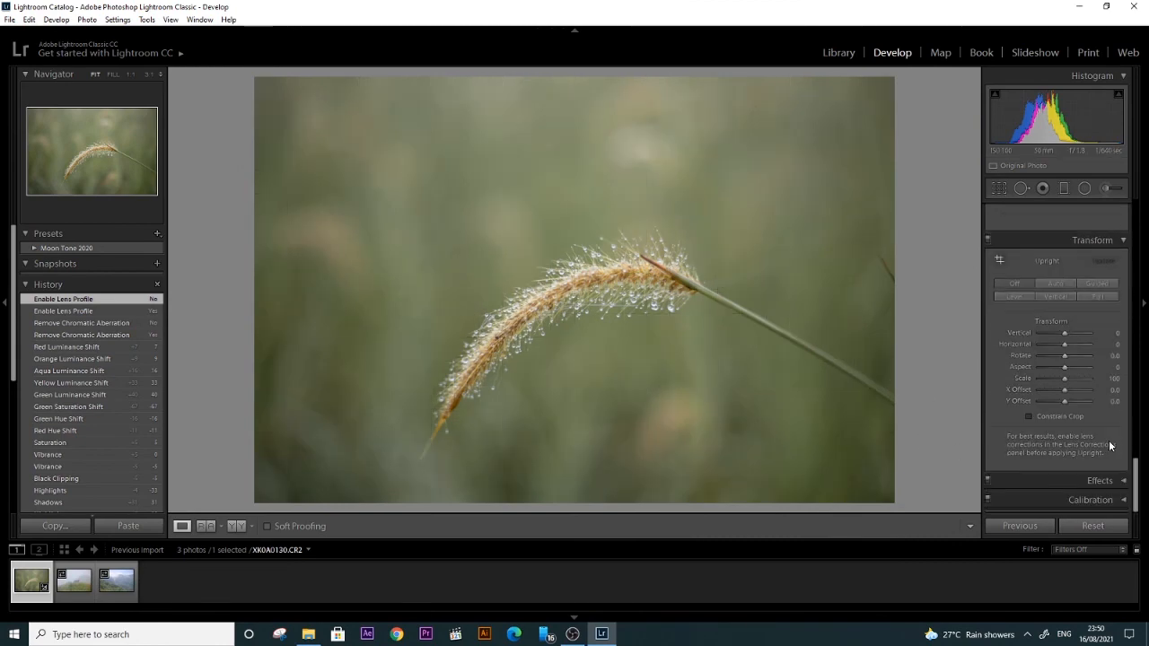
click(1063, 346)
mouse_move(1064, 333)
mouse_down()
mouse_move(1079, 332)
mouse_move(1057, 346)
mouse_up()
click(1113, 334)
text(0)
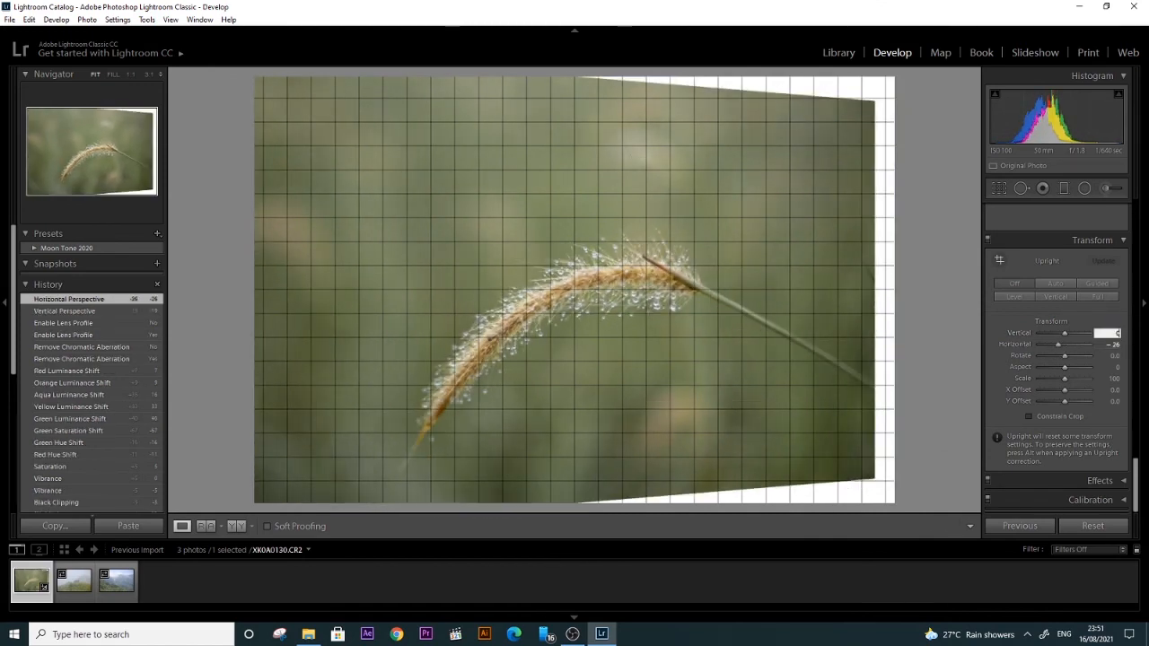
click(1116, 344)
text(0)
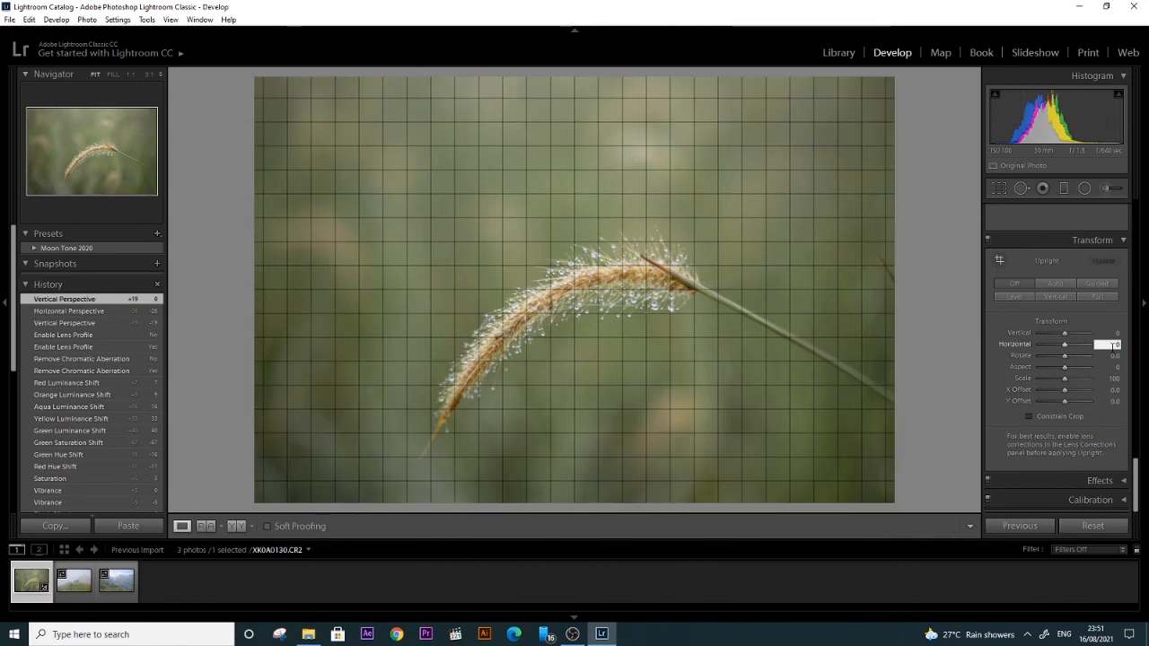
key(Return)
Step: Review the post-crop vignetting styles and the grain settings, keeping the Highlight Priority style
click(1095, 480)
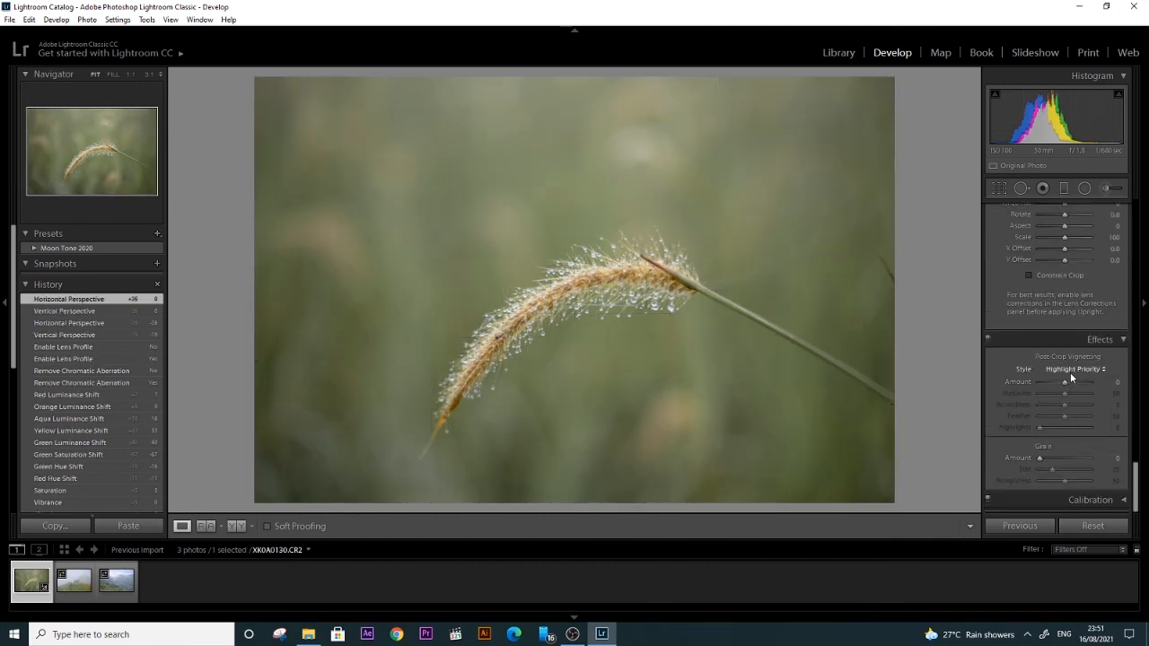
click(1070, 369)
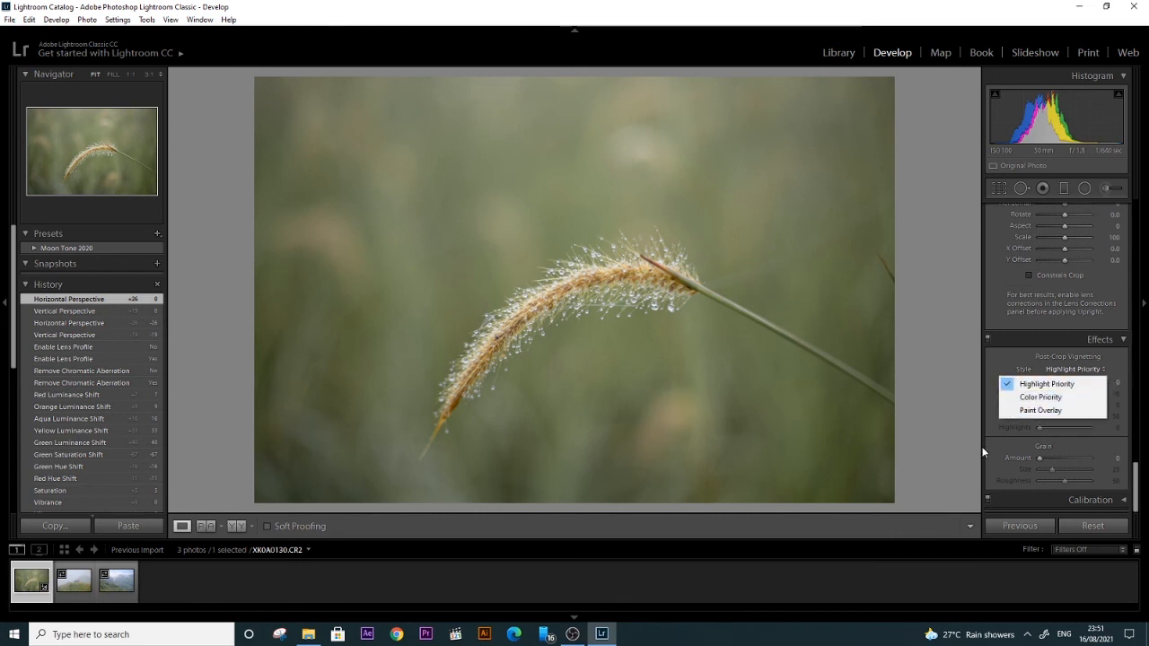
click(1005, 446)
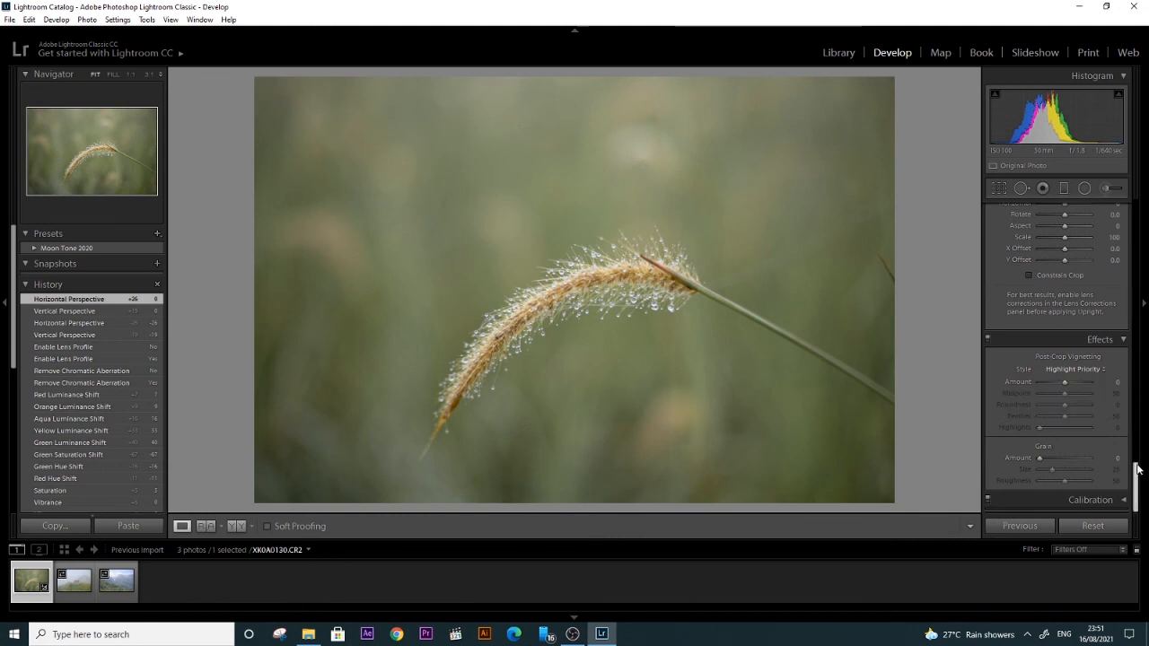
Step: Try calibration process Version 4 and Version 2 on the photo, and restore Version 5 (Current)
click(1113, 500)
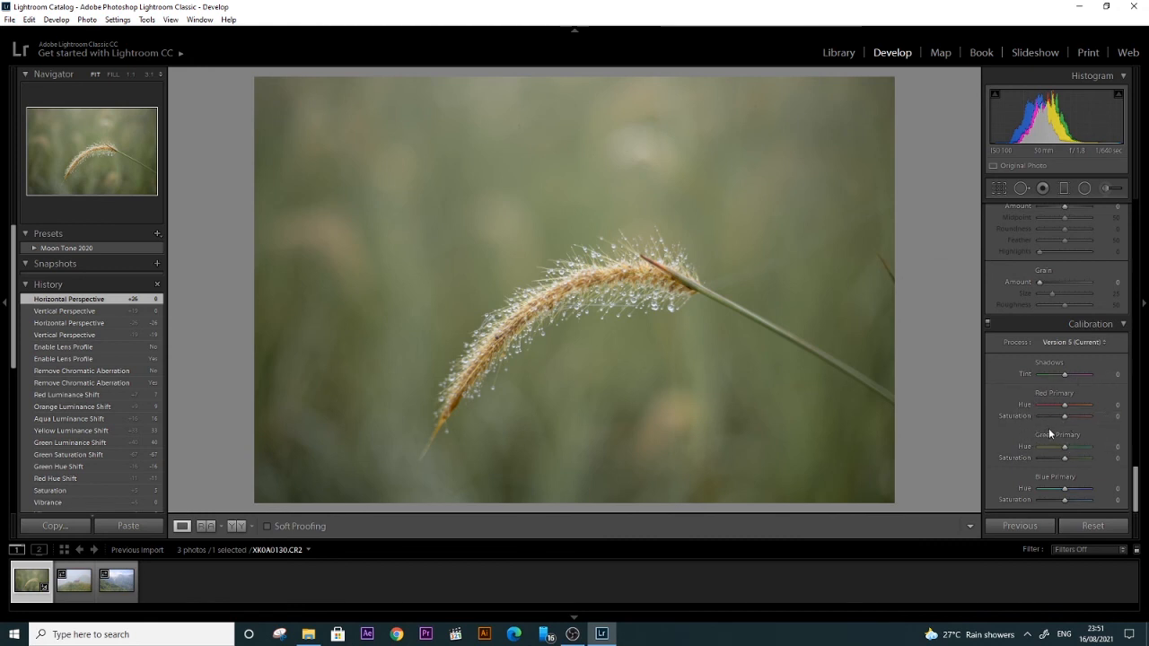
click(1072, 350)
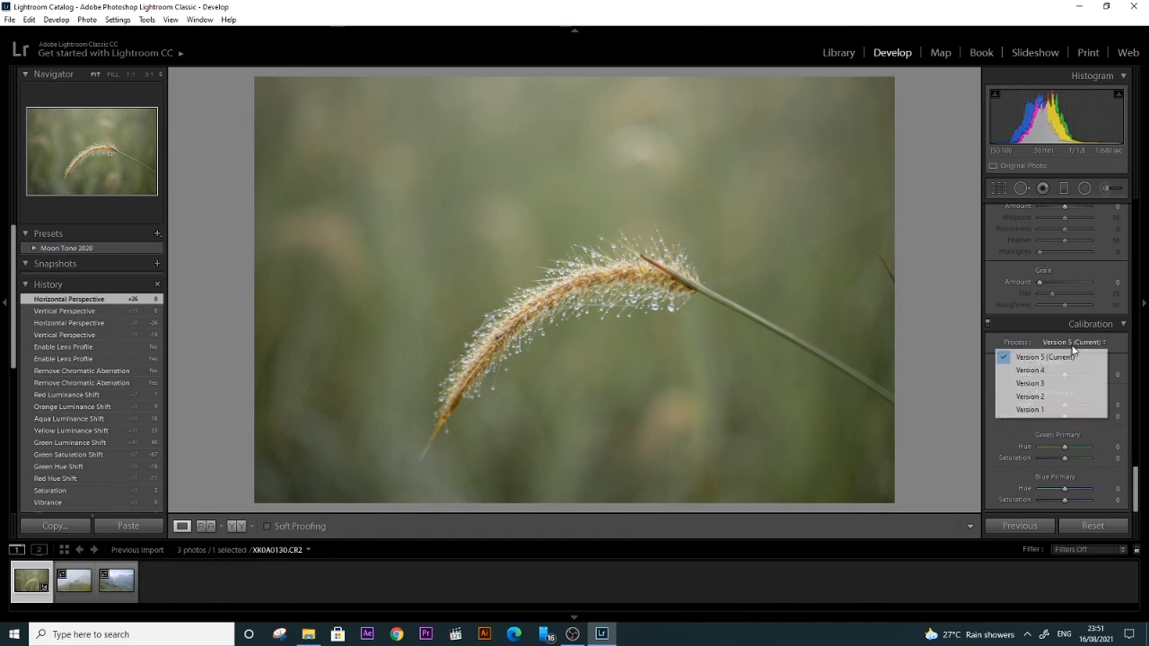
click(1055, 368)
click(1079, 343)
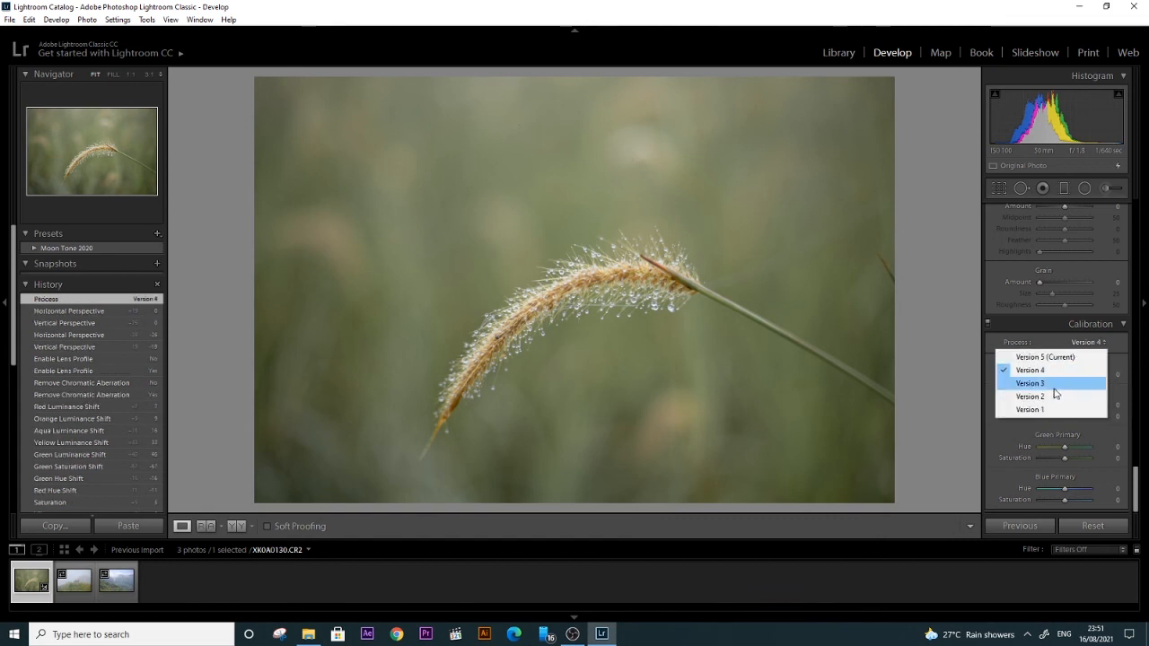
click(1041, 383)
click(1068, 343)
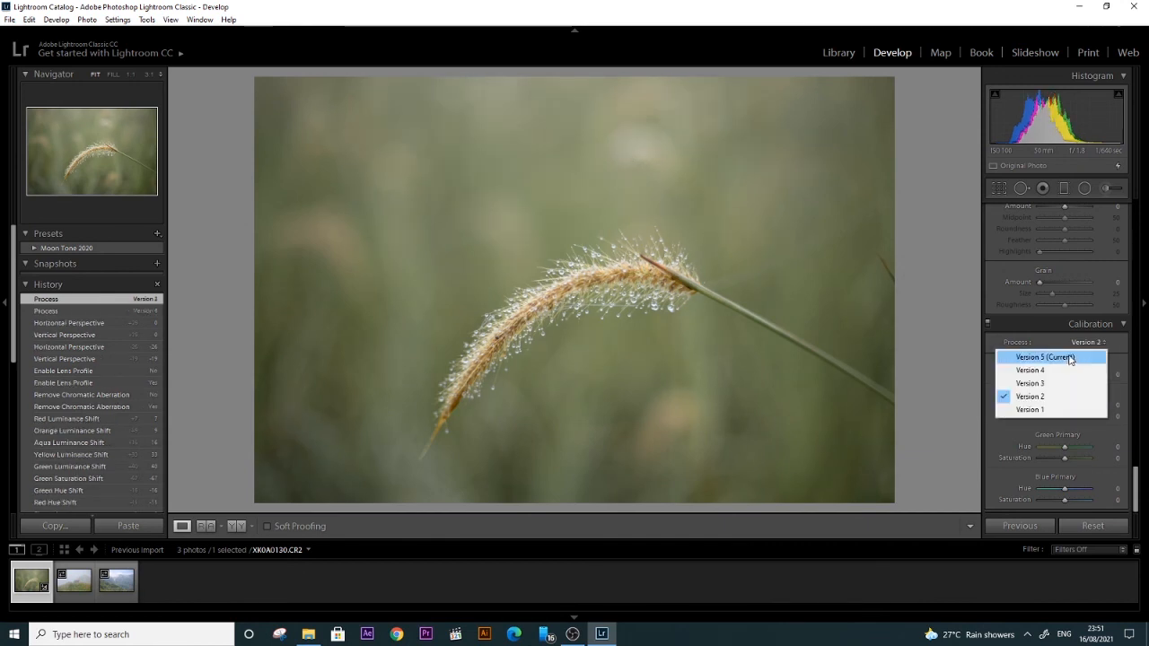
click(1067, 356)
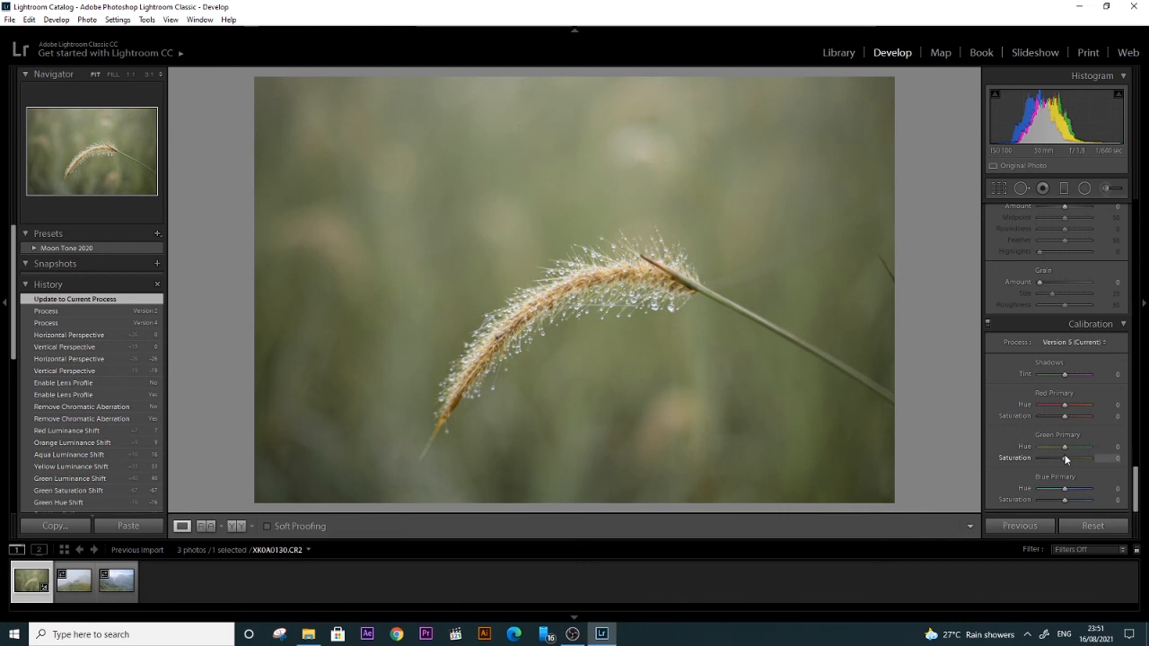
Step: Set the calibration hues to green primary -100, red primary +52 and blue primary +50
drag(1065, 448, 1025, 444)
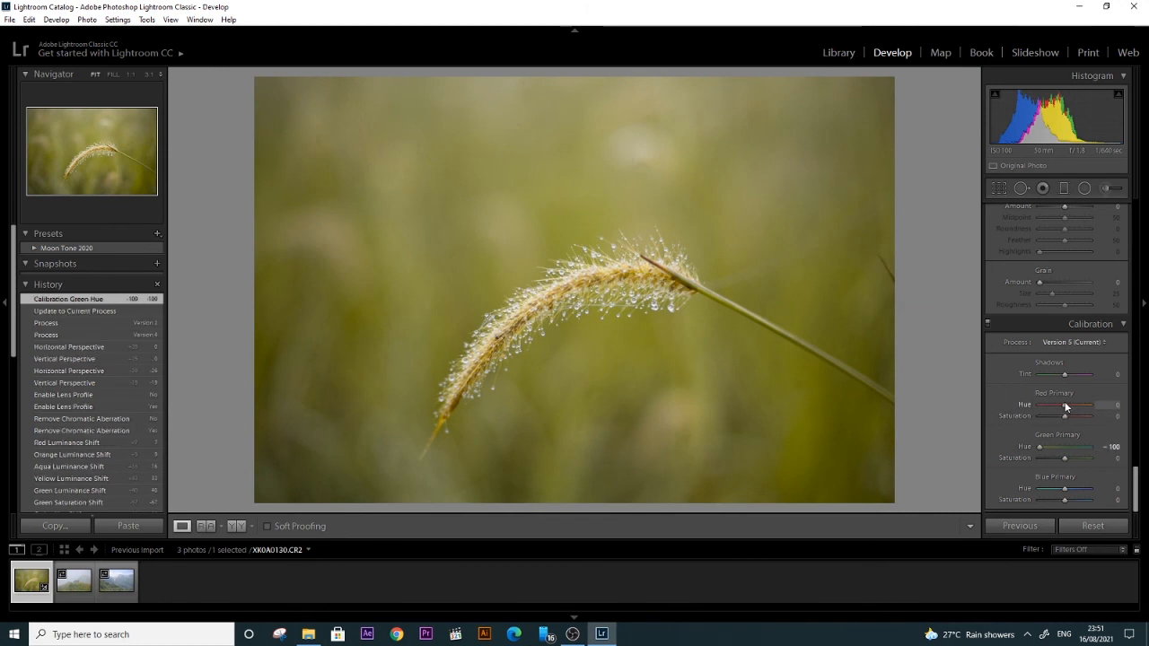
mouse_move(1066, 405)
mouse_down()
mouse_move(1090, 403)
mouse_move(1054, 405)
mouse_move(1080, 411)
mouse_up()
mouse_move(1065, 489)
mouse_down()
mouse_move(1090, 484)
mouse_move(1079, 490)
mouse_up()
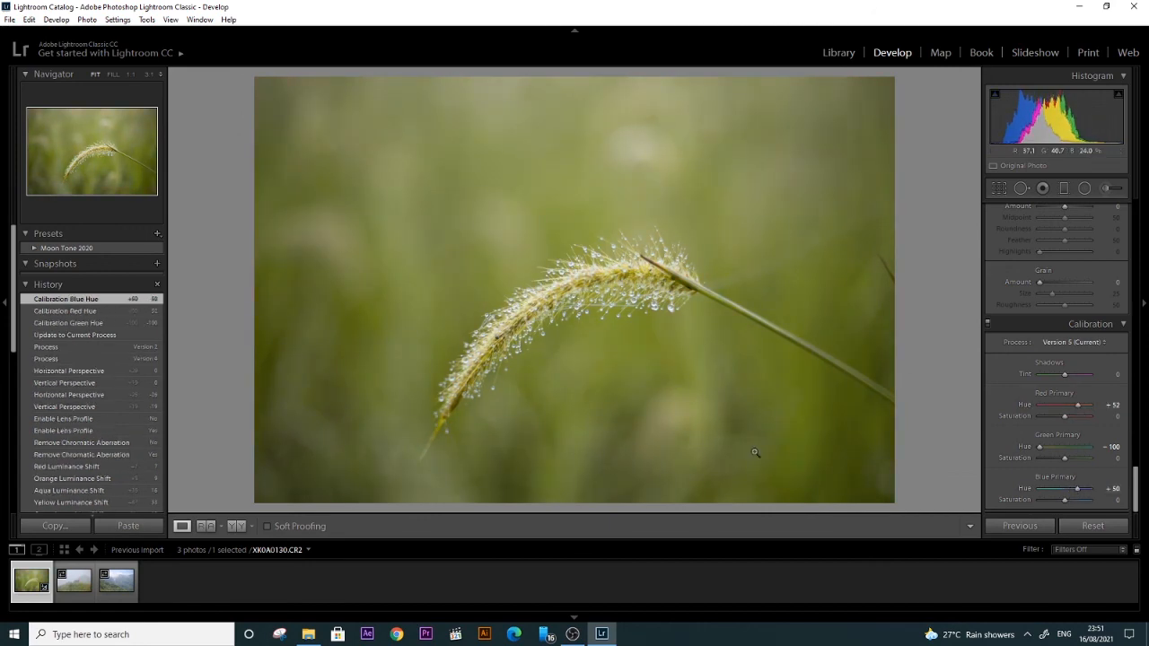
drag(748, 418, 752, 421)
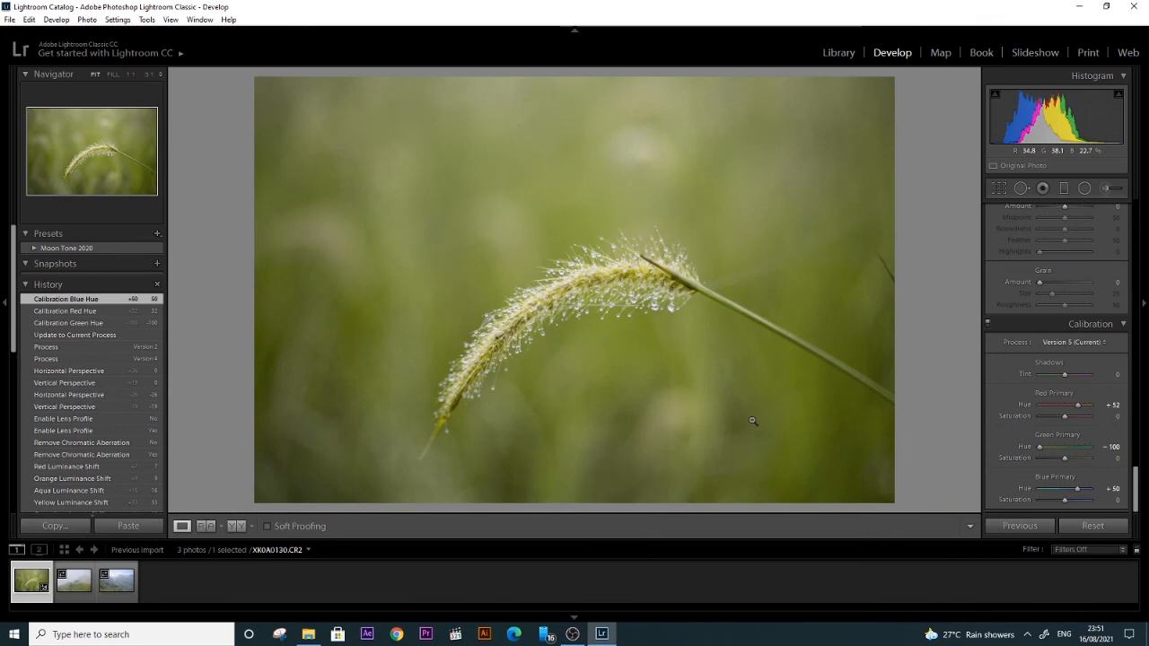